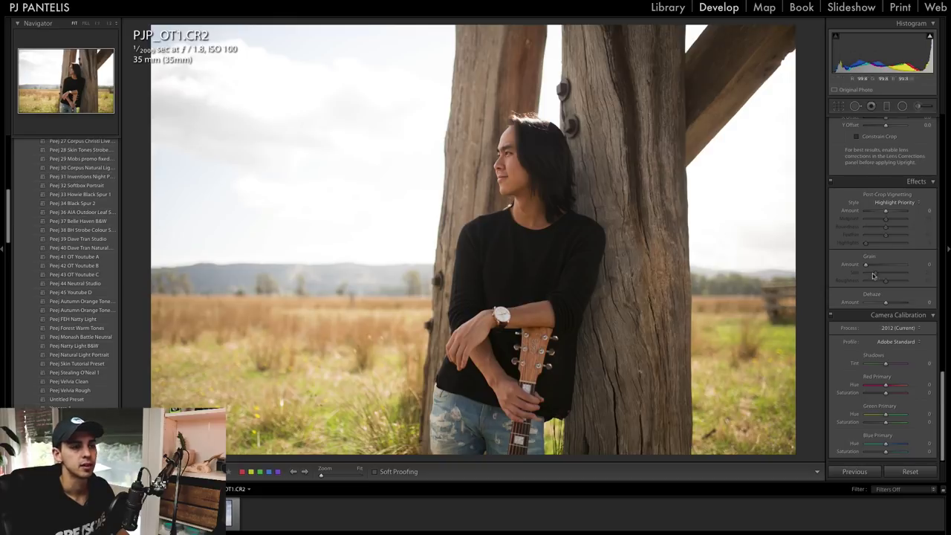
Set the Camera Calibration profile to Camera Neutral and compare it against the original.
{"action": "scroll", "coordinate": [873, 275], "scroll_direction": "up", "scroll_amount": 15}
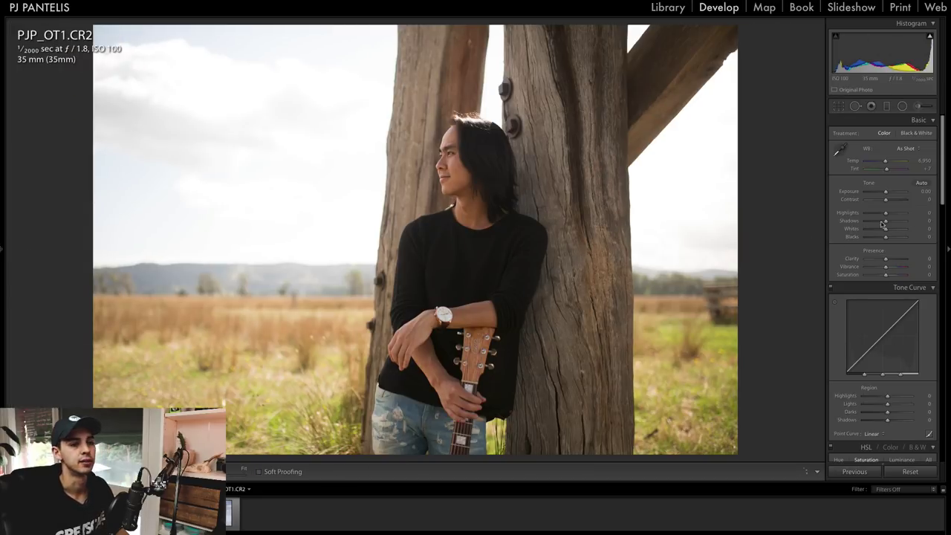
{"action": "scroll", "coordinate": [880, 225], "scroll_direction": "down", "scroll_amount": 10}
{"action": "scroll", "coordinate": [867, 228], "scroll_direction": "up", "scroll_amount": 10}
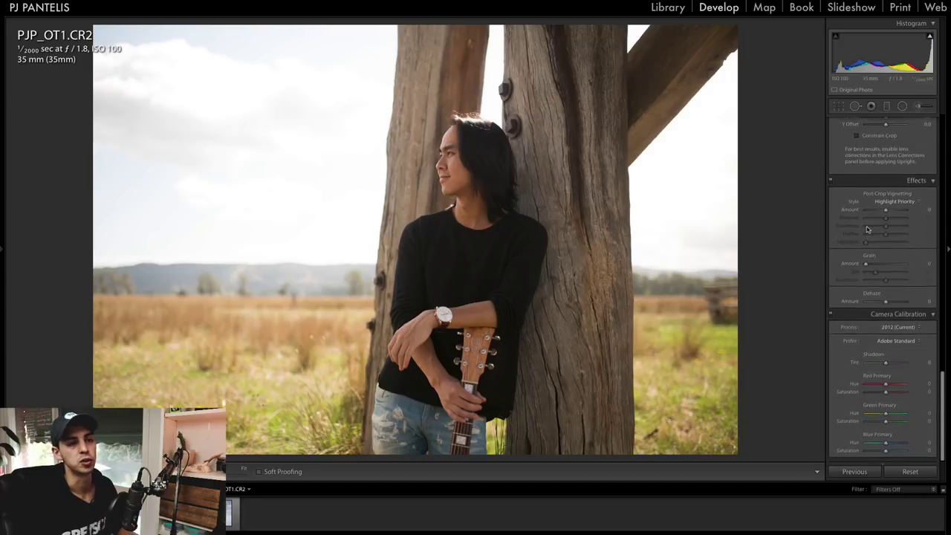
{"action": "scroll", "coordinate": [867, 228], "scroll_direction": "down", "scroll_amount": 1}
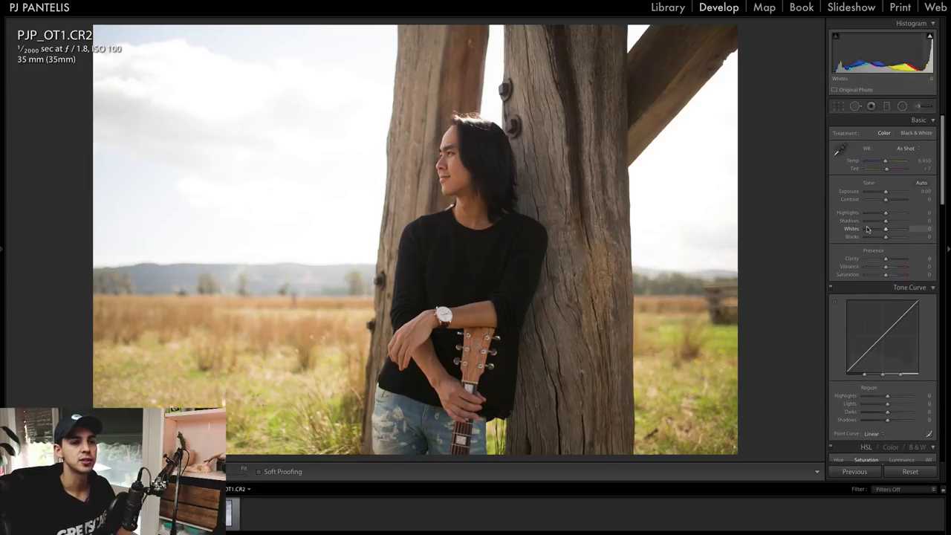
{"action": "scroll", "coordinate": [867, 228], "scroll_direction": "down", "scroll_amount": 15}
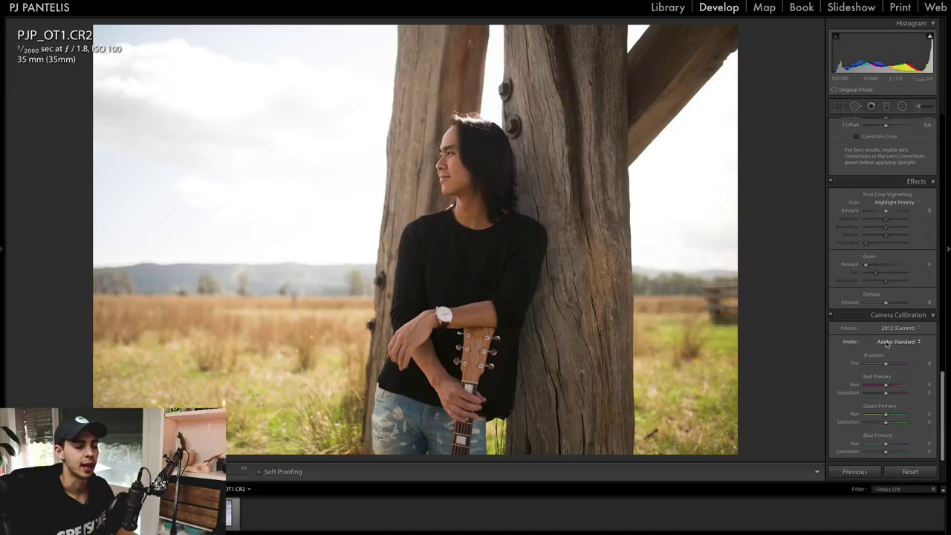
{"action": "left_click", "coordinate": [886, 343]}
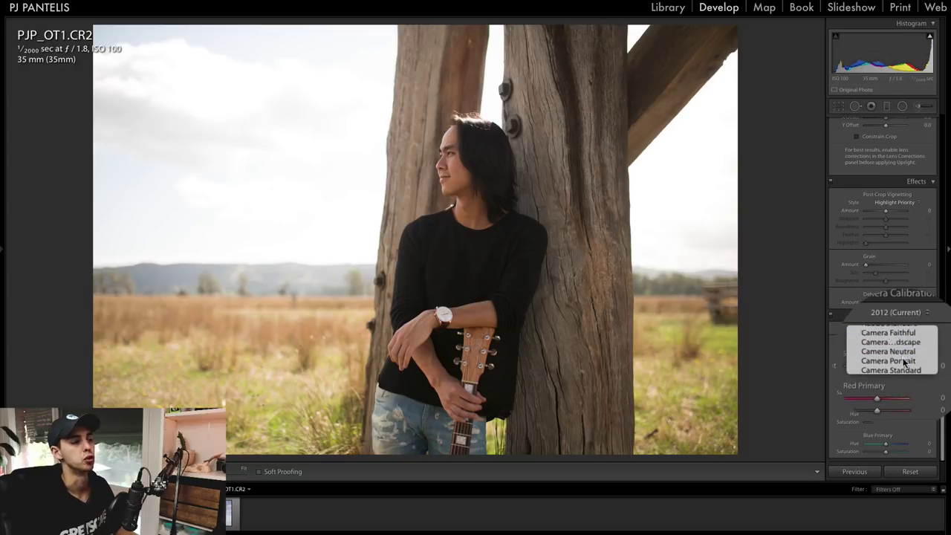
{"action": "left_click", "coordinate": [903, 361]}
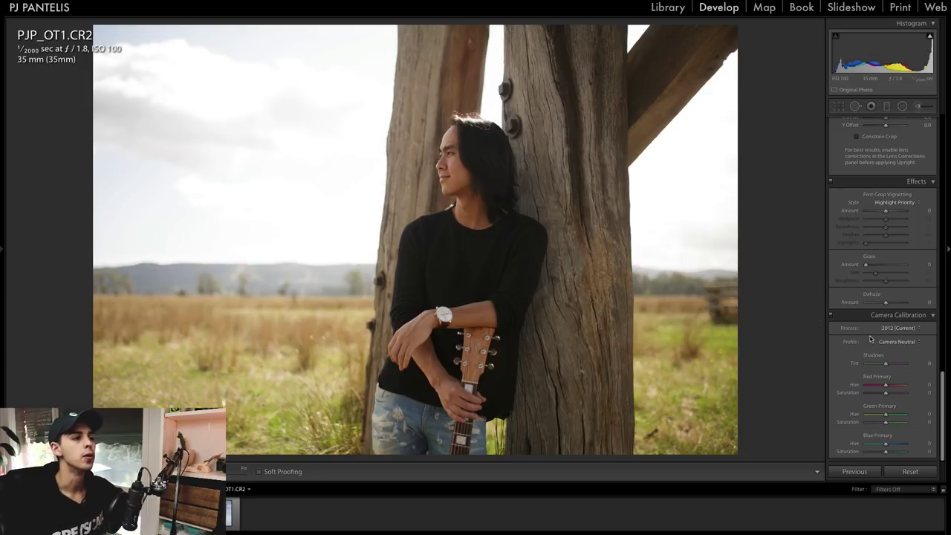
{"action": "key", "text": "backslash"}
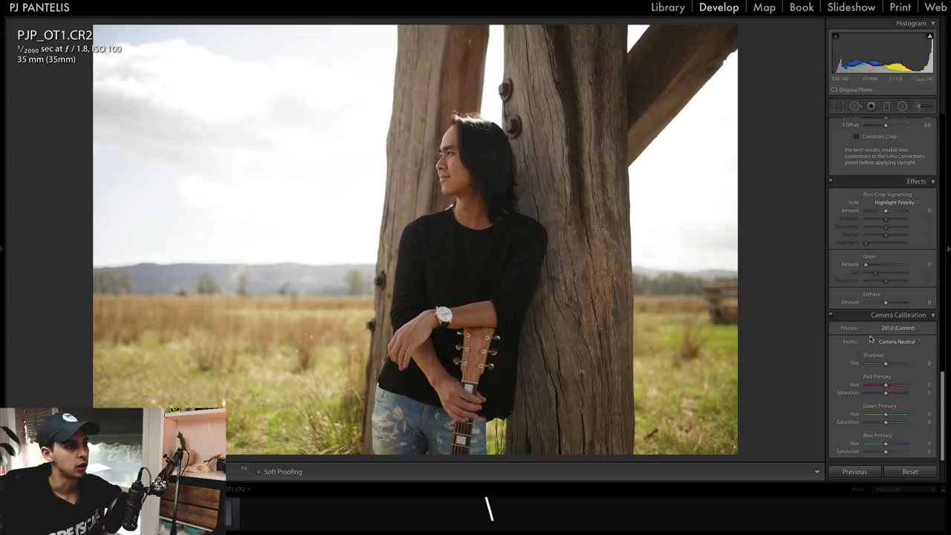
{"action": "key", "text": "backslash"}
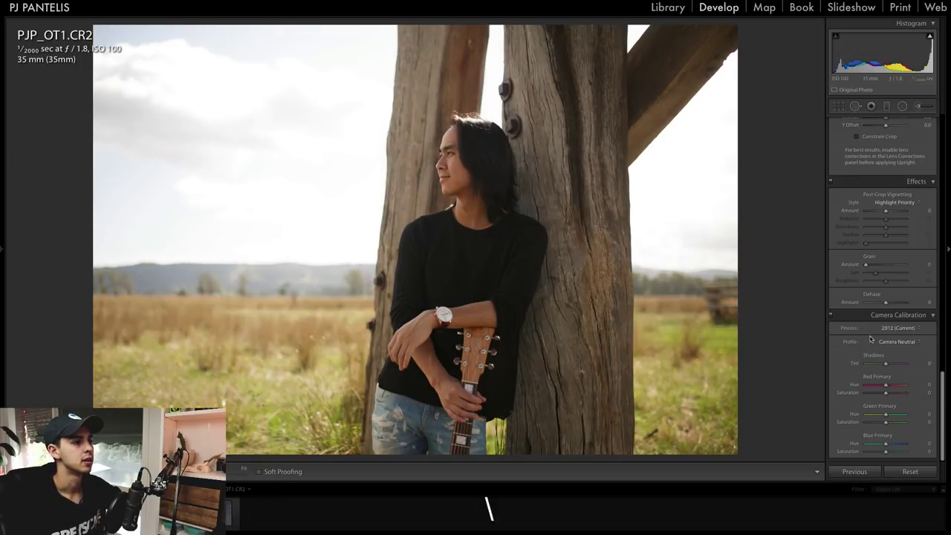
{"action": "key", "text": "backslash"}
{"action": "key", "text": "backslash"}
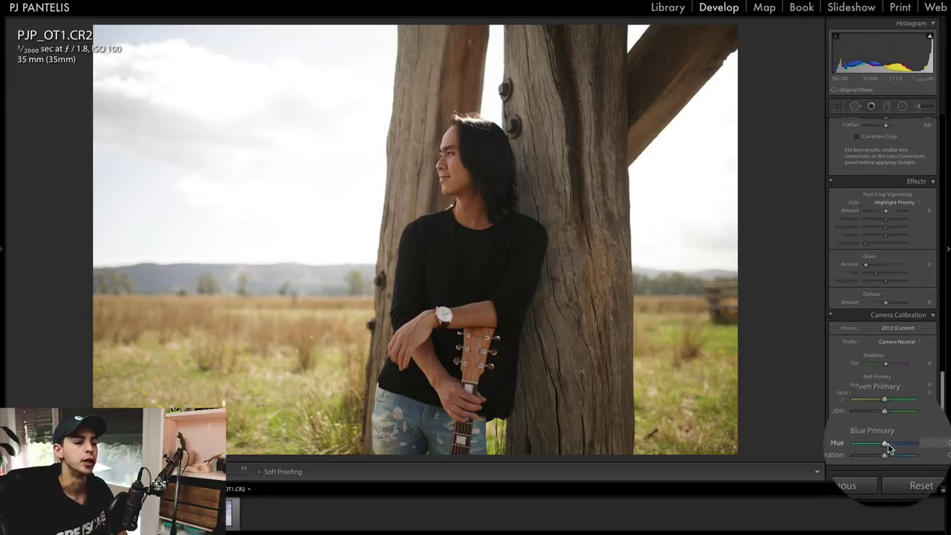
Set the red primary to hue +75, saturation −36 and blue to hue −91, saturation −46.
{"action": "left_click_drag", "start_coordinate": [885, 446], "coordinate": [864, 449]}
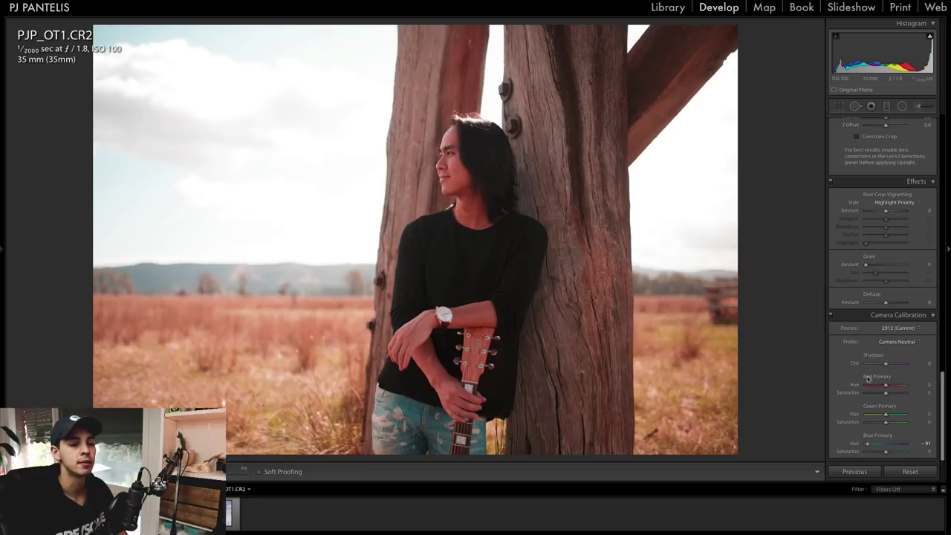
{"action": "left_click_drag", "start_coordinate": [885, 387], "coordinate": [895, 387]}
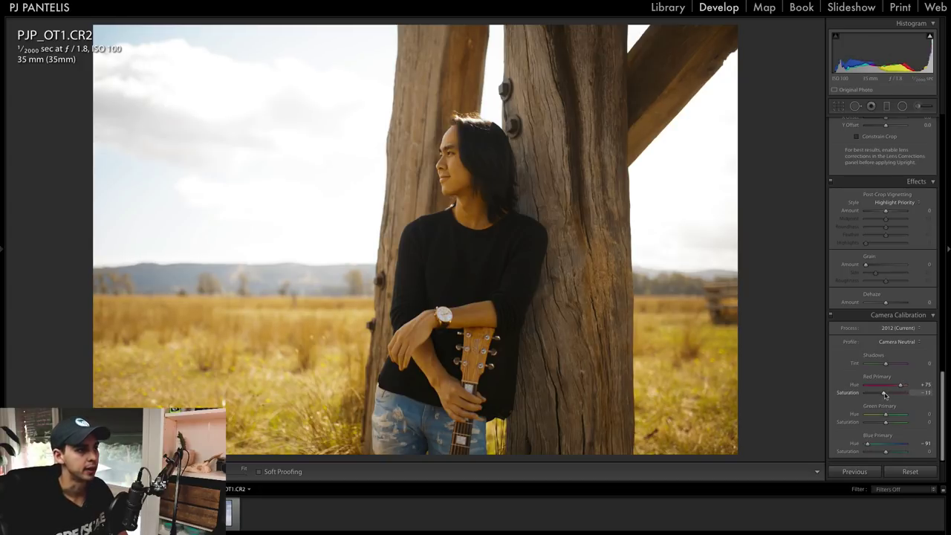
{"action": "left_click_drag", "start_coordinate": [883, 394], "coordinate": [880, 394]}
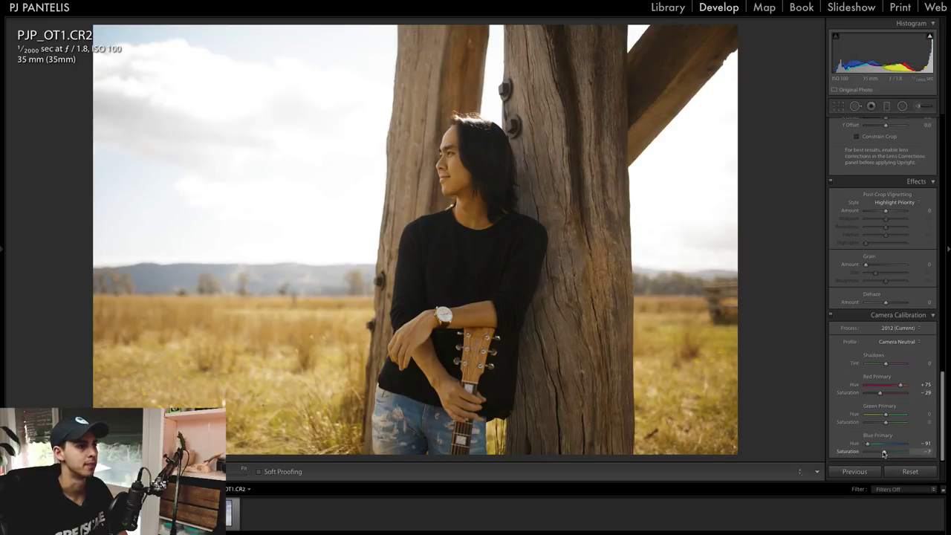
{"action": "left_click_drag", "start_coordinate": [883, 453], "coordinate": [881, 453]}
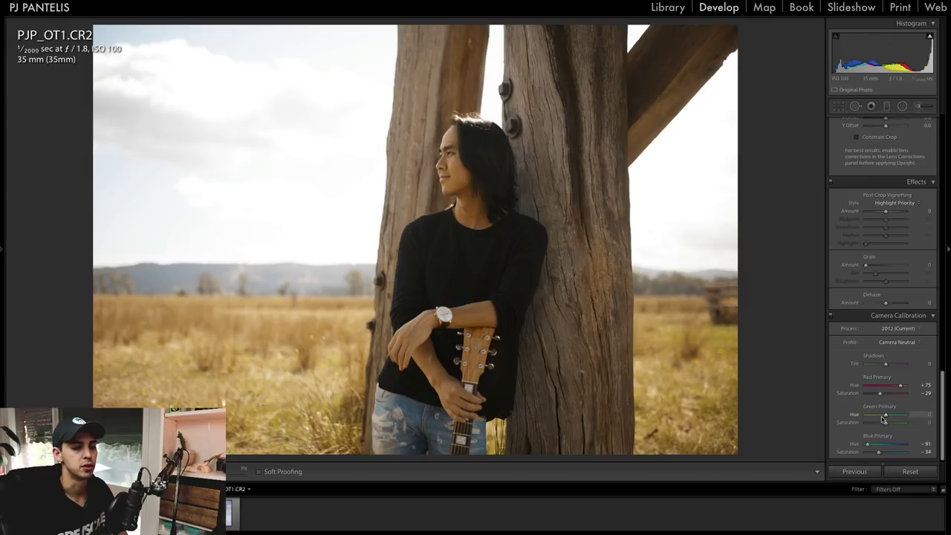
Set the green primary to hue +62, saturation +30 and compare with the original.
{"action": "left_click_drag", "start_coordinate": [885, 414], "coordinate": [899, 416]}
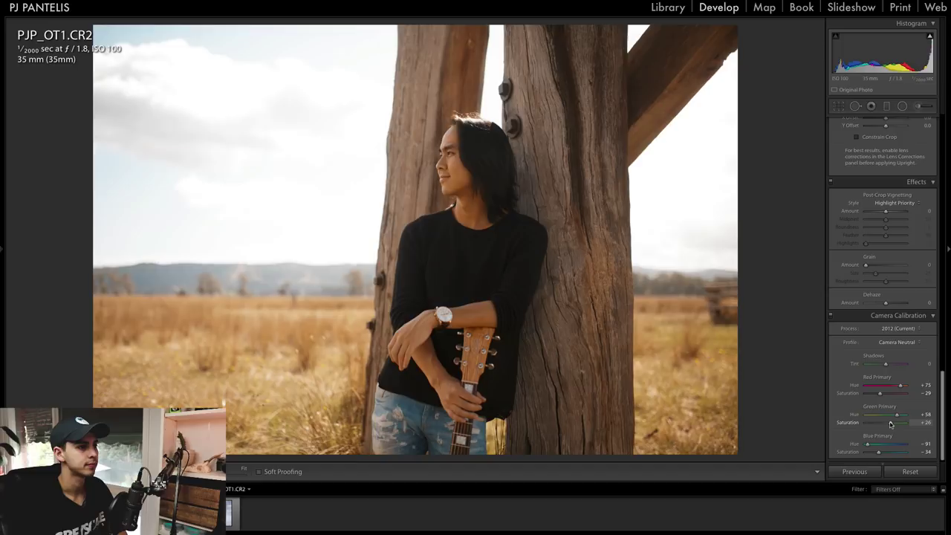
{"action": "left_click_drag", "start_coordinate": [891, 424], "coordinate": [890, 423]}
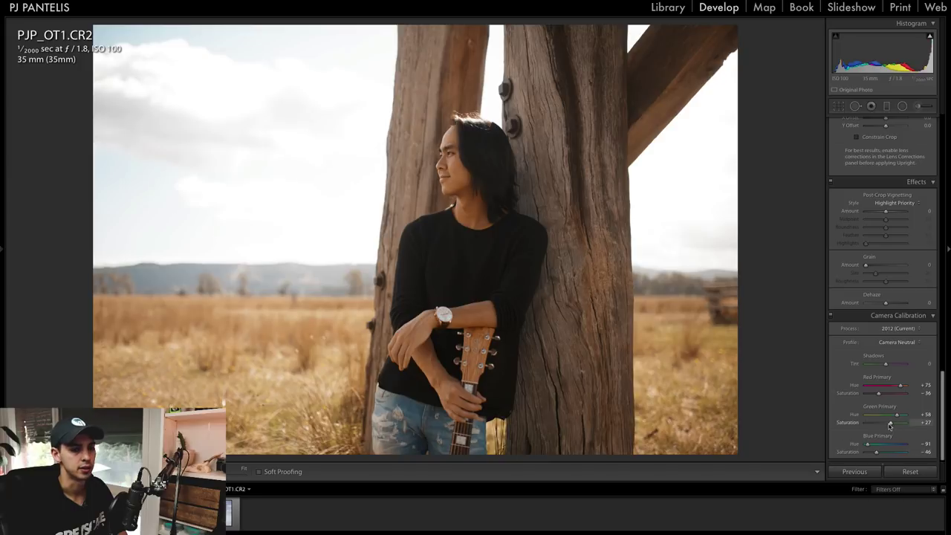
{"action": "left_click_drag", "start_coordinate": [890, 422], "coordinate": [892, 423]}
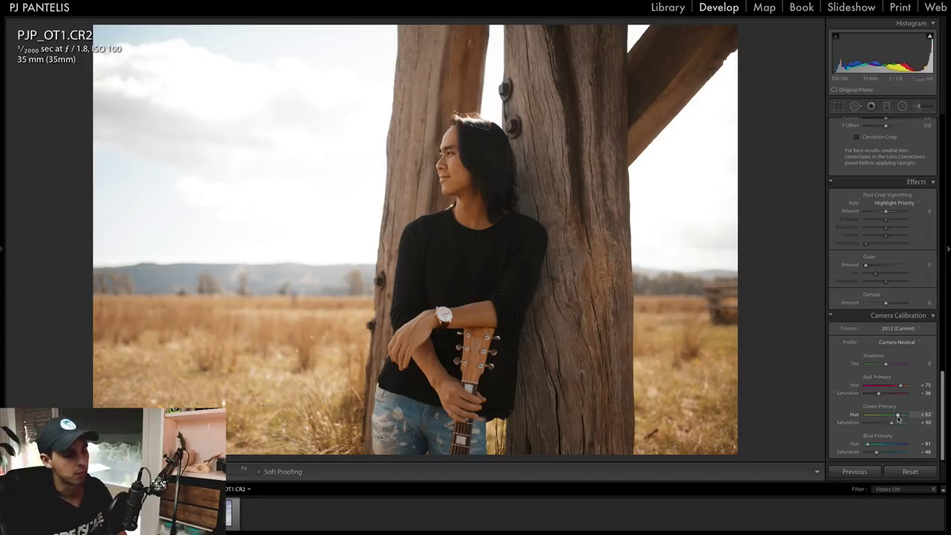
{"action": "key", "text": "backslash"}
{"action": "key", "text": "backslash"}
{"action": "key", "text": "backslash"}
{"action": "key", "text": "backslash"}
{"action": "key", "text": "backslash"}
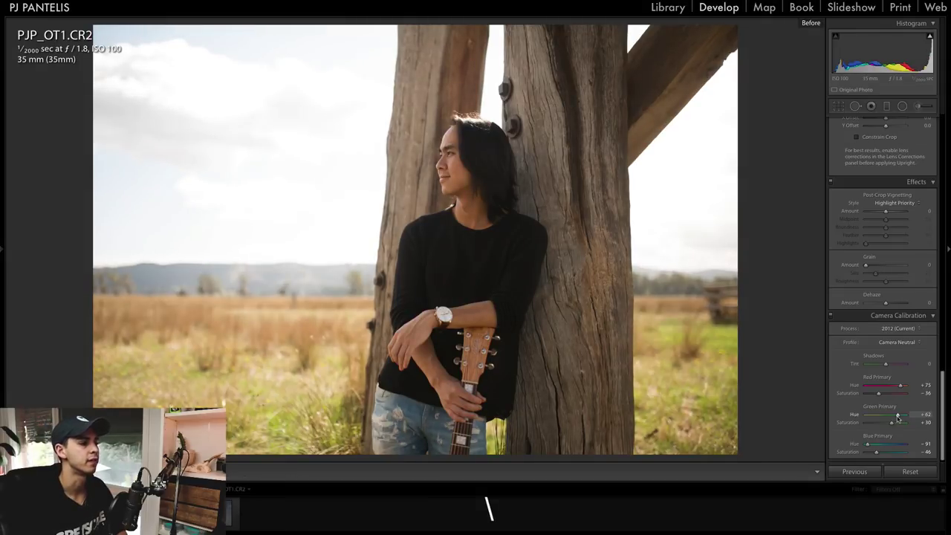
{"action": "key", "text": "backslash"}
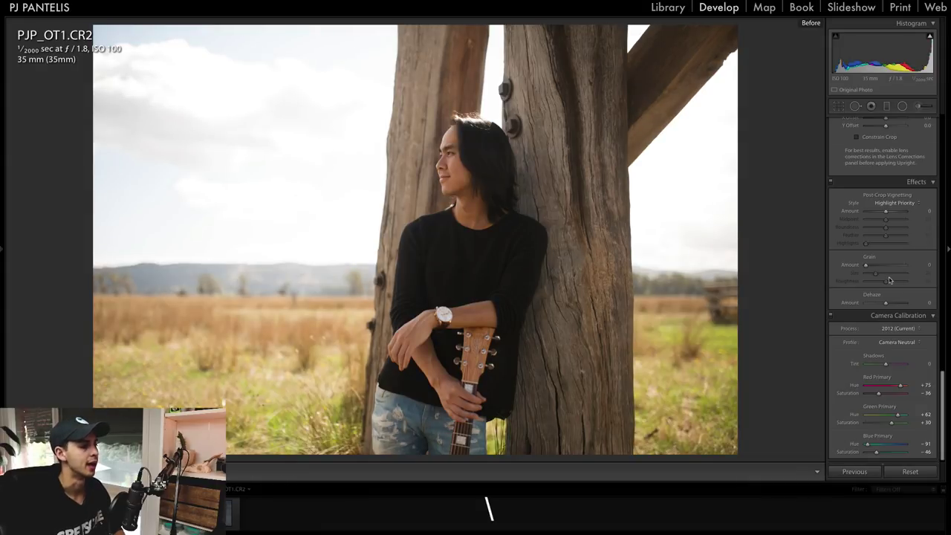
Try Exposure +0.10, reset it to 0.00, and switch the RGB tone curve to point editing.
{"action": "scroll", "coordinate": [889, 280], "scroll_direction": "up", "scroll_amount": 10}
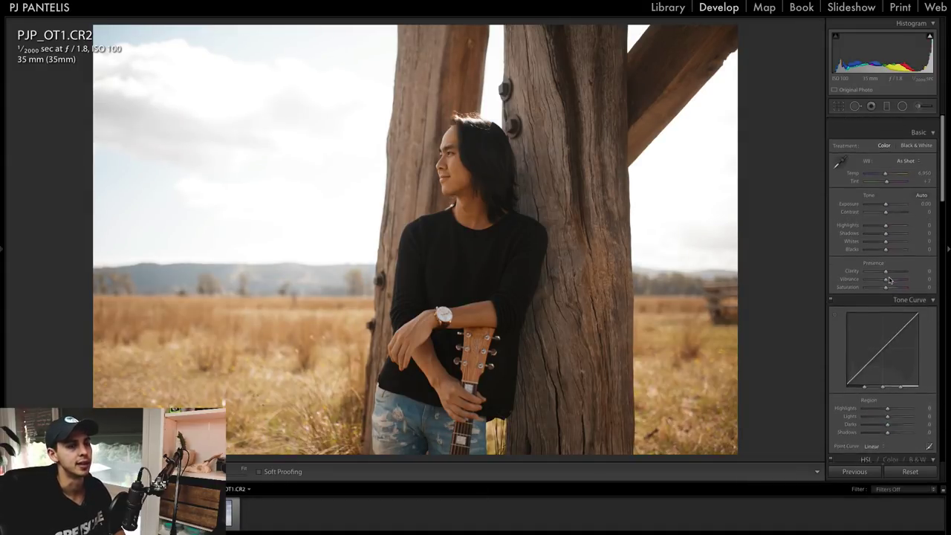
{"action": "scroll", "coordinate": [889, 280], "scroll_direction": "down", "scroll_amount": 1}
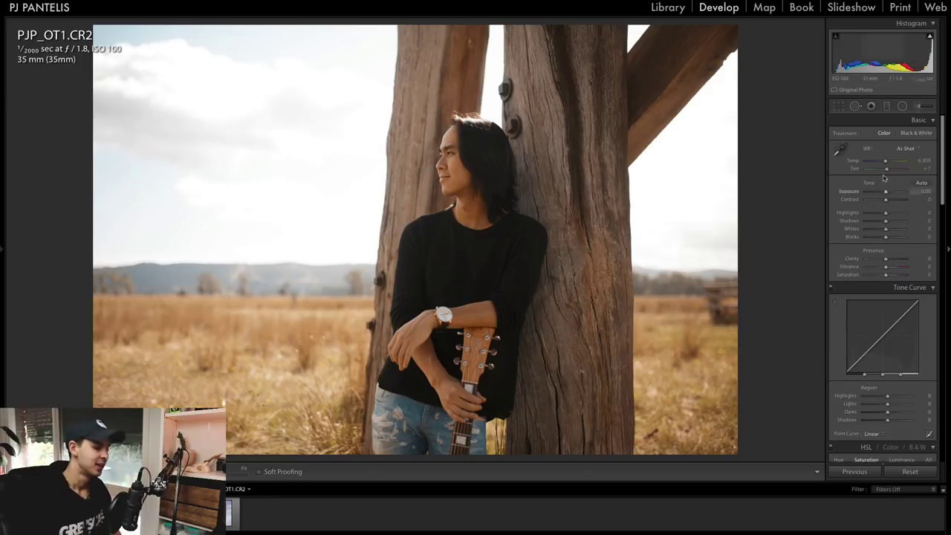
{"action": "left_click", "coordinate": [921, 191]}
{"action": "type", "text": "0.1"}
{"action": "key", "text": "Return"}
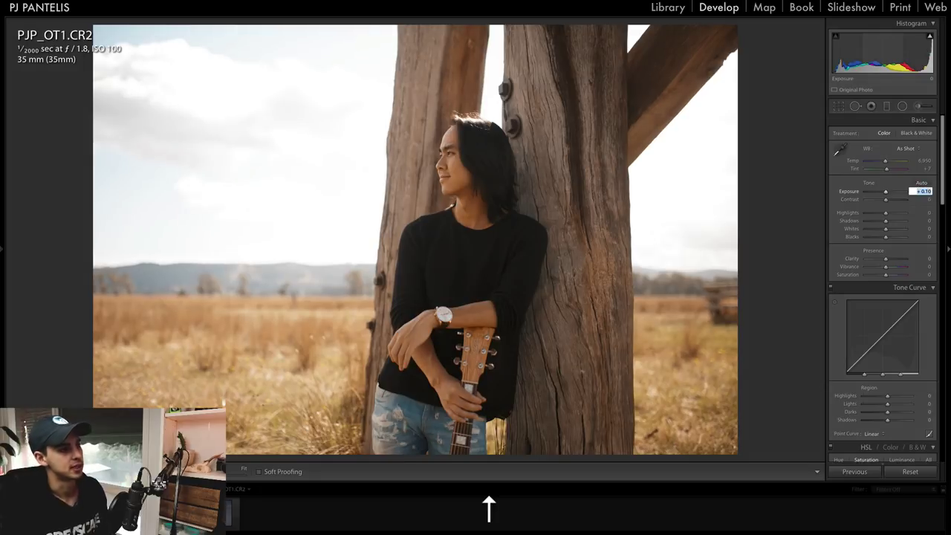
{"action": "type", "text": "0"}
{"action": "key", "text": "Return"}
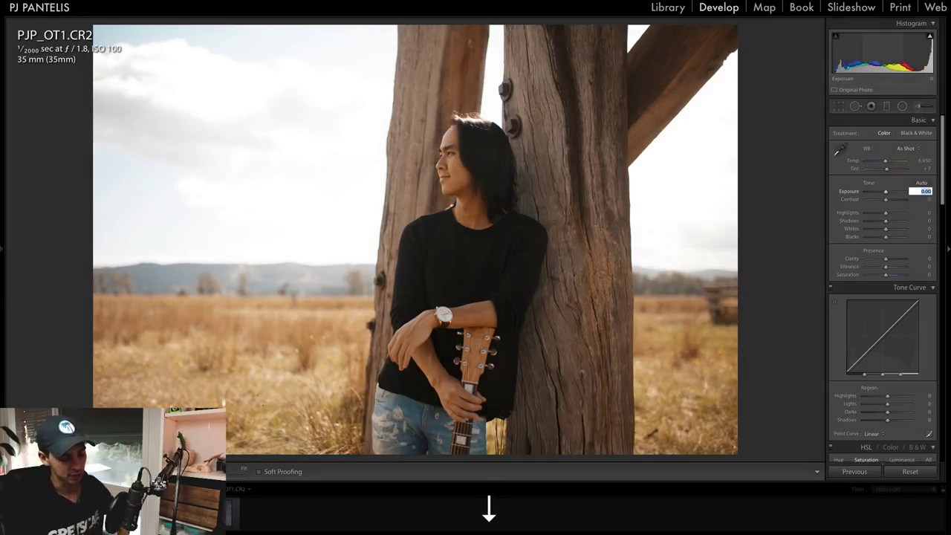
{"action": "key", "text": "Return"}
{"action": "key", "text": "backslash"}
{"action": "key", "text": "backslash"}
{"action": "key", "text": "backslash"}
{"action": "key", "text": "backslash"}
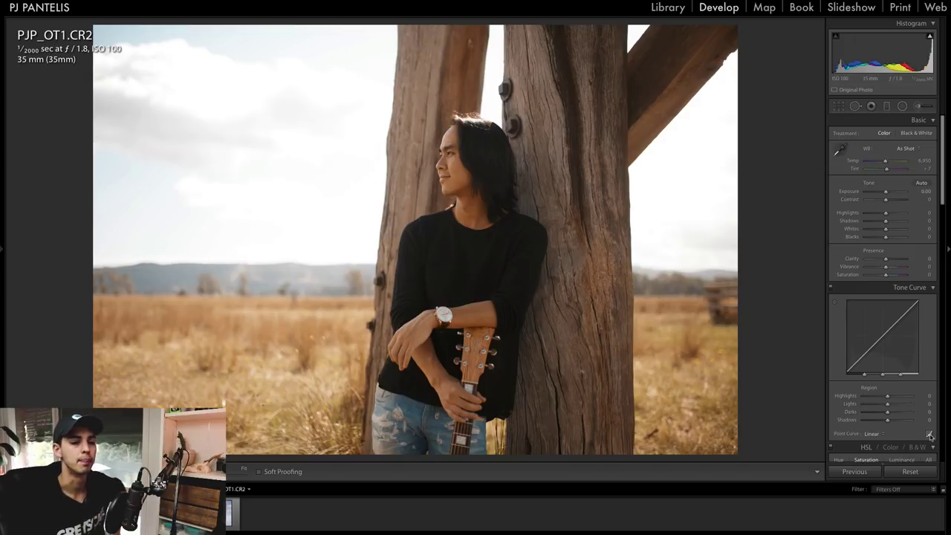
{"action": "left_click", "coordinate": [929, 436]}
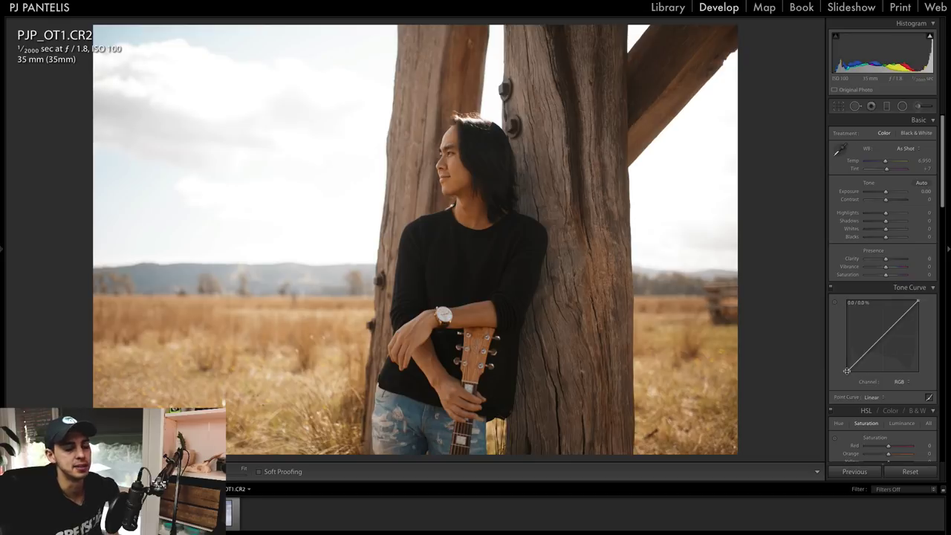
Lift the curve's black point, add a midpoint anchor and pull a lower point down into an S-curve.
{"action": "left_click_drag", "start_coordinate": [846, 370], "coordinate": [847, 364]}
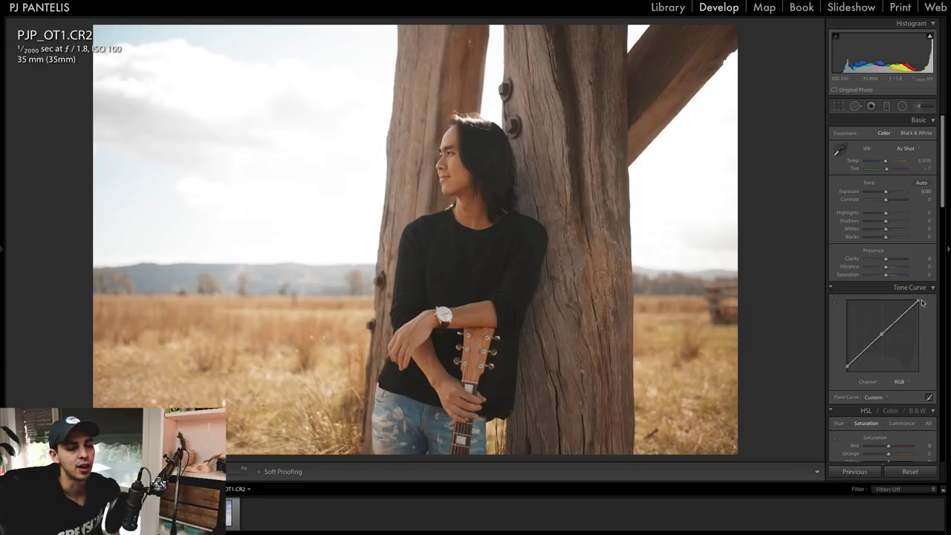
{"action": "left_click", "coordinate": [880, 334]}
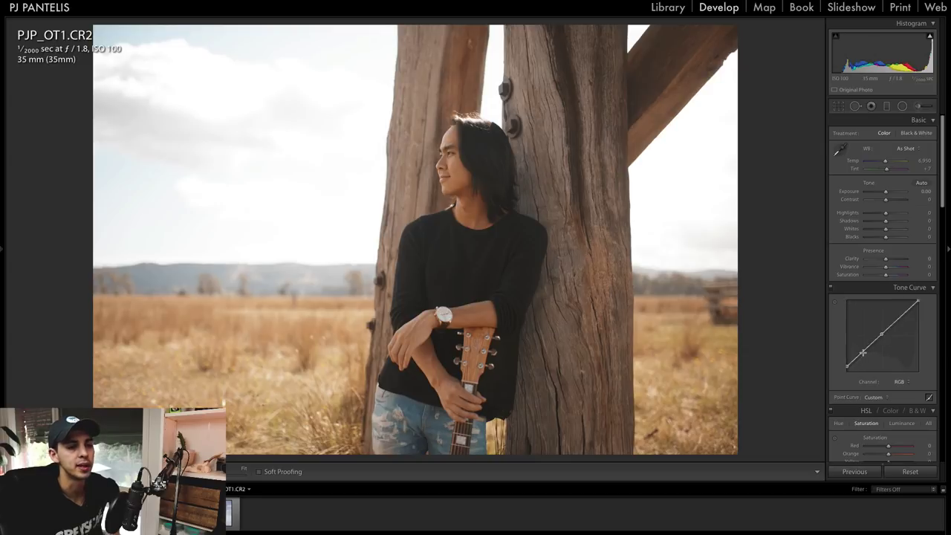
{"action": "left_click_drag", "start_coordinate": [862, 352], "coordinate": [863, 356]}
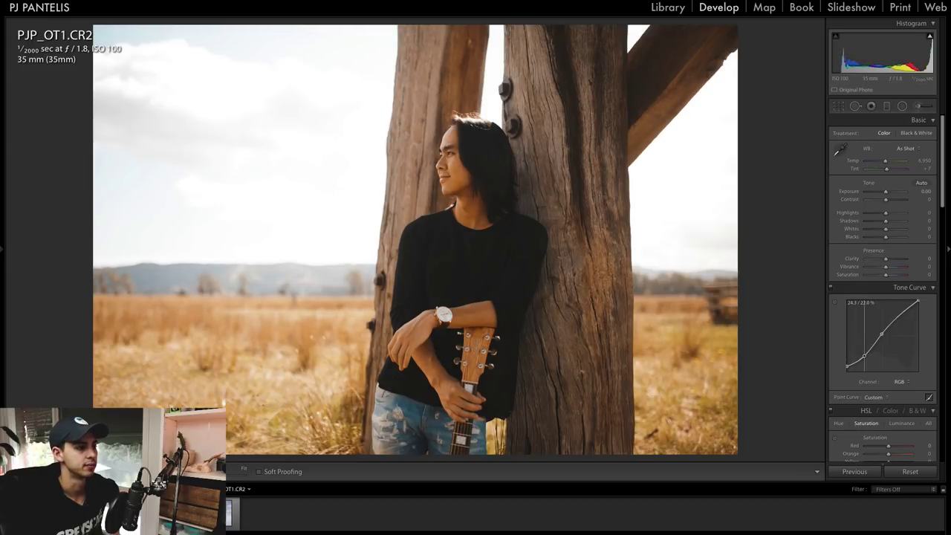
{"action": "key", "text": "backslash"}
{"action": "key", "text": "backslash"}
{"action": "key", "text": "backslash"}
{"action": "key", "text": "backslash"}
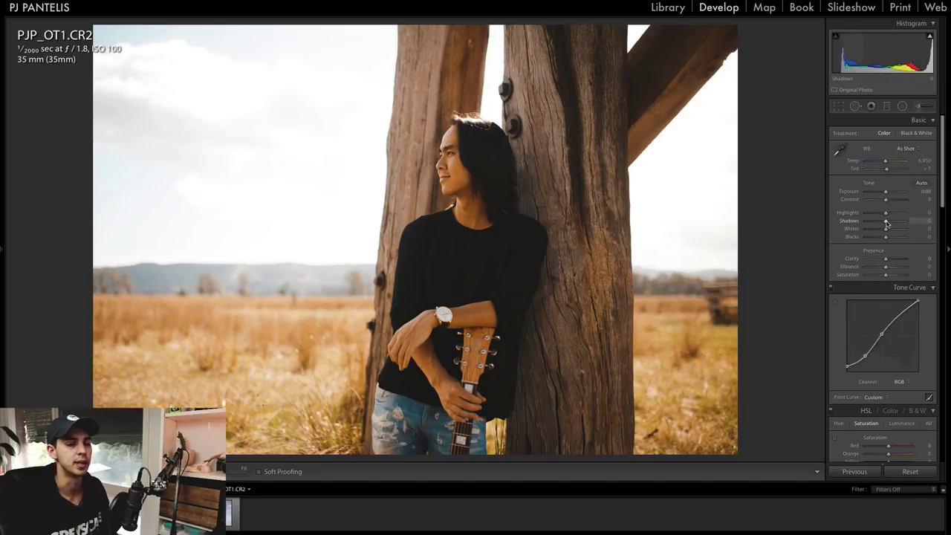
Set Shadows +26, Whites +26 and Blacks −35 with Highlights −58, checking the face zoomed in.
{"action": "left_click_drag", "start_coordinate": [886, 223], "coordinate": [890, 223]}
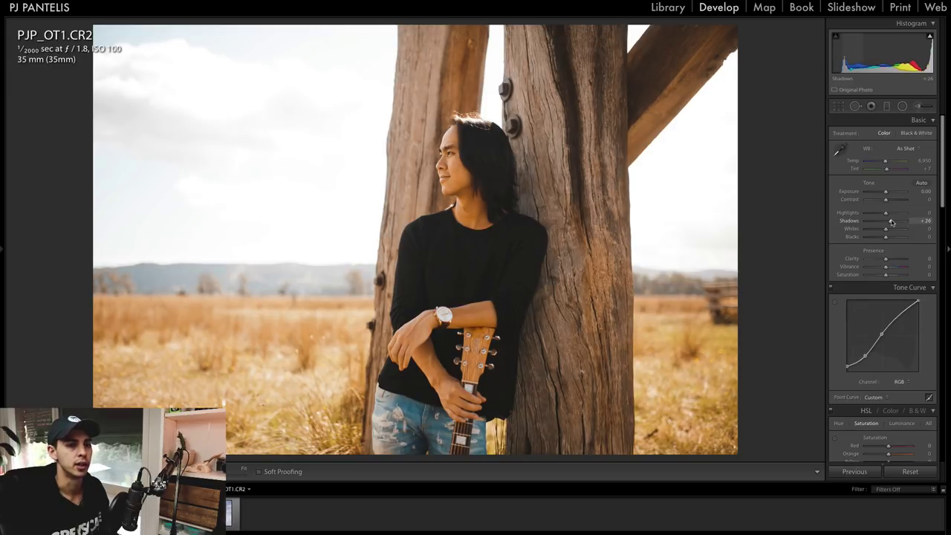
{"action": "left_click_drag", "start_coordinate": [885, 238], "coordinate": [878, 239]}
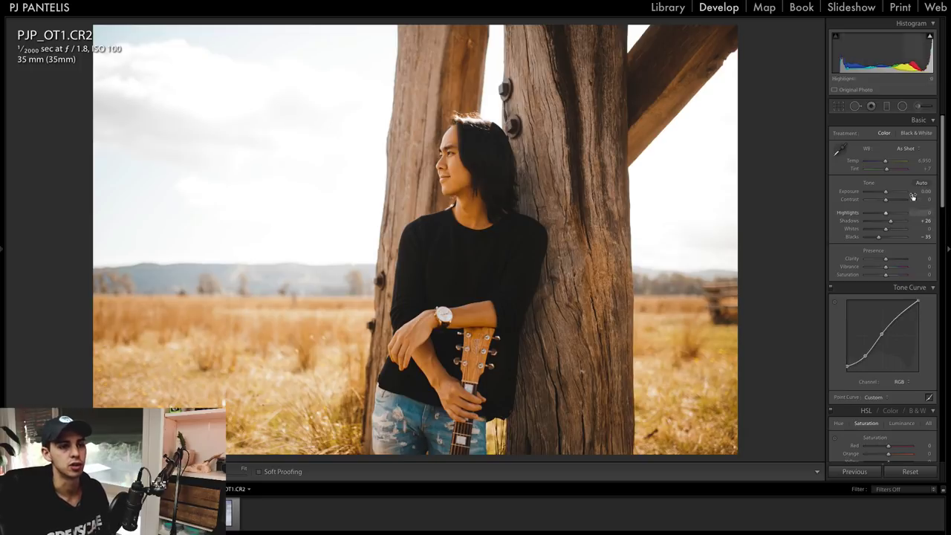
{"action": "mouse_move", "coordinate": [885, 229]}
{"action": "left_mouse_down"}
{"action": "mouse_move", "coordinate": [884, 214]}
{"action": "mouse_move", "coordinate": [874, 215]}
{"action": "left_mouse_up"}
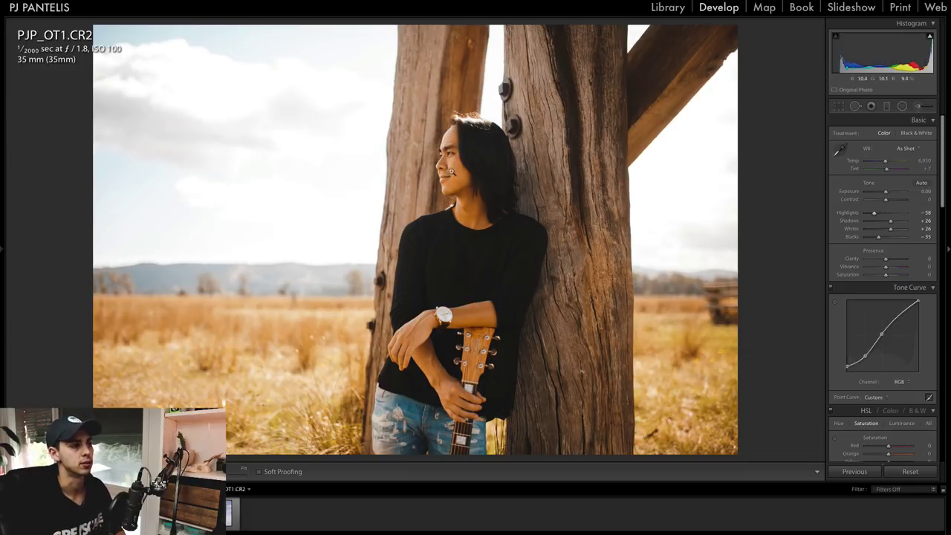
{"action": "left_click", "coordinate": [453, 173]}
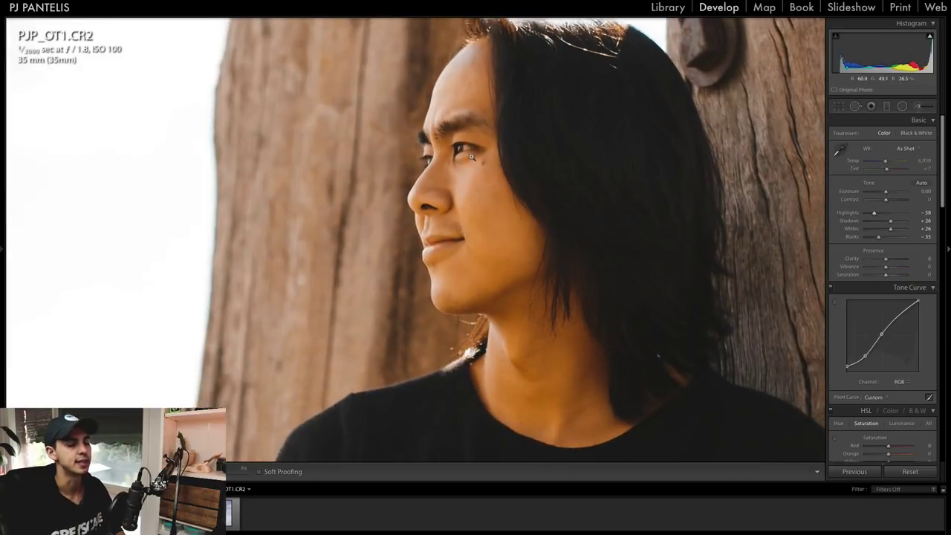
{"action": "left_click", "coordinate": [532, 156]}
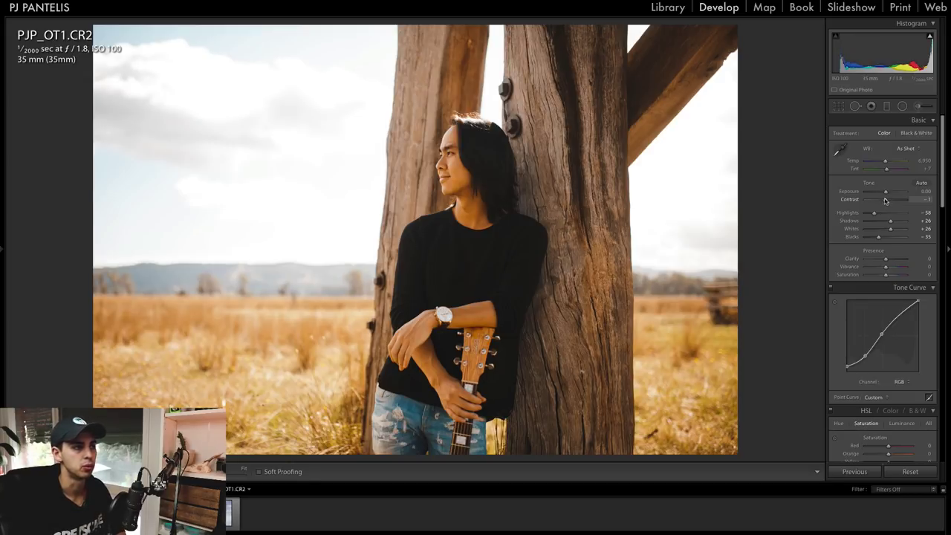
Ease Contrast to −11, set Vibrance +17 and Saturation −13, and compare with the original.
{"action": "left_click_drag", "start_coordinate": [885, 201], "coordinate": [882, 200]}
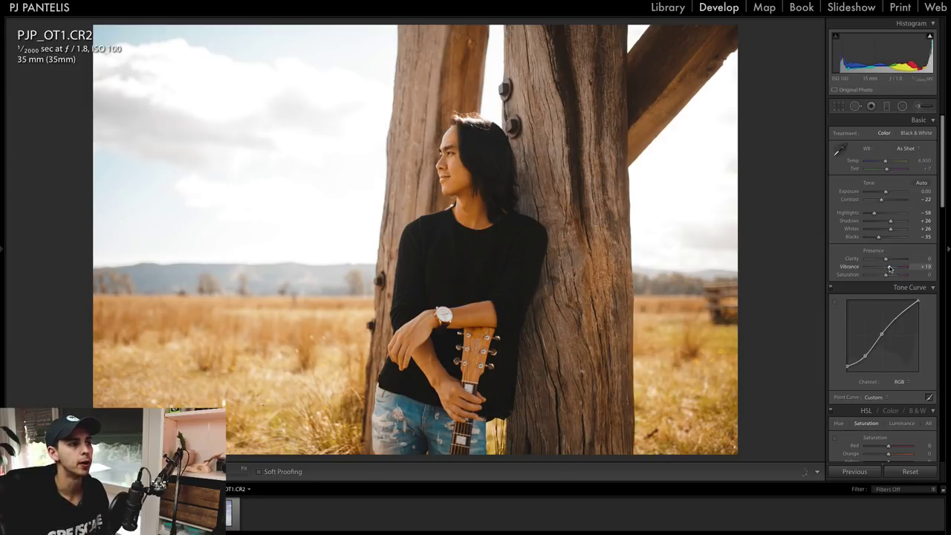
{"action": "left_click_drag", "start_coordinate": [890, 267], "coordinate": [884, 276]}
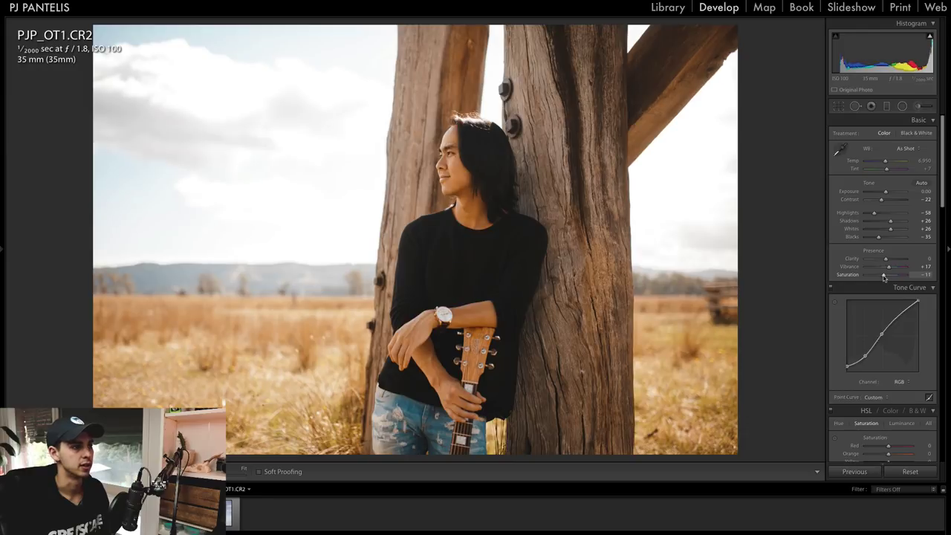
{"action": "key", "text": "backslash"}
{"action": "key", "text": "backslash"}
{"action": "key", "text": "backslash"}
{"action": "key", "text": "backslash"}
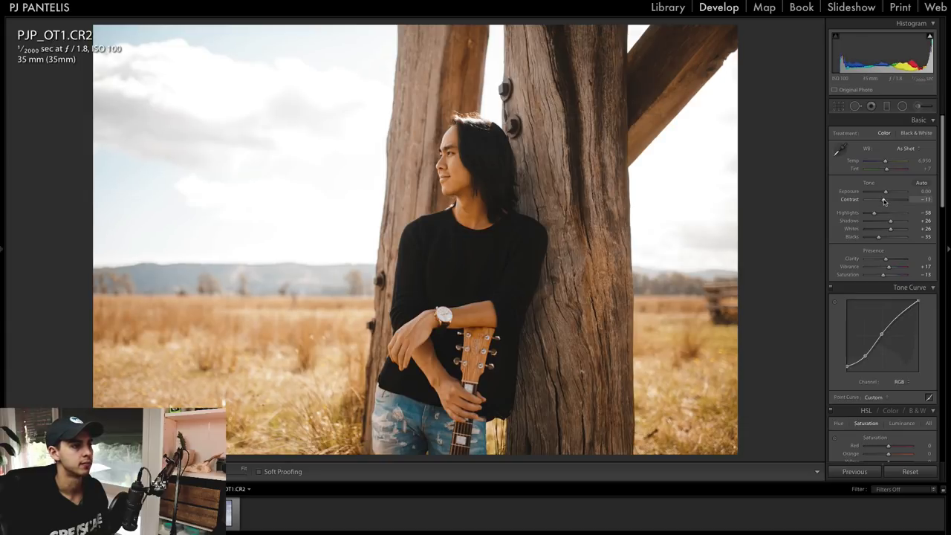
{"action": "key", "text": "backslash"}
{"action": "key", "text": "backslash"}
{"action": "key", "text": "backslash"}
{"action": "key", "text": "backslash"}
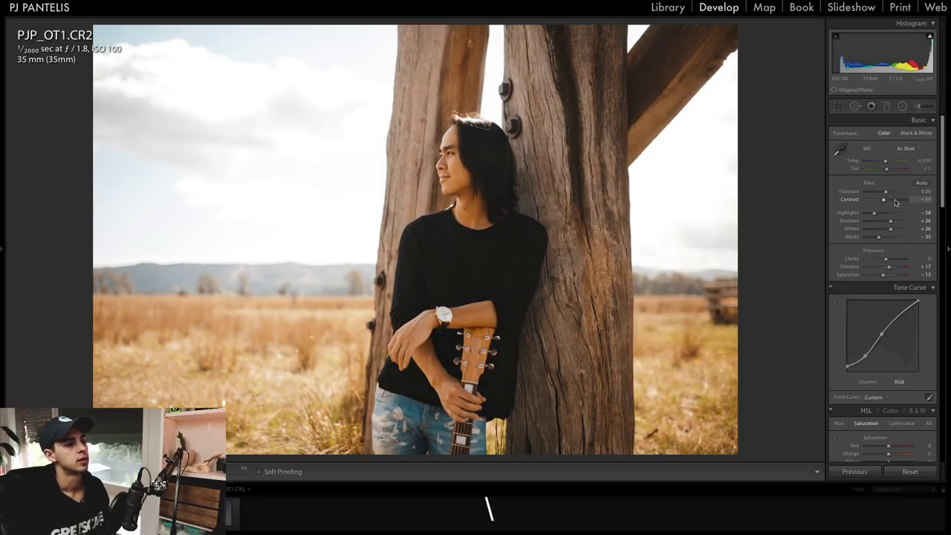
{"action": "scroll", "coordinate": [915, 208], "scroll_direction": "down", "scroll_amount": 15}
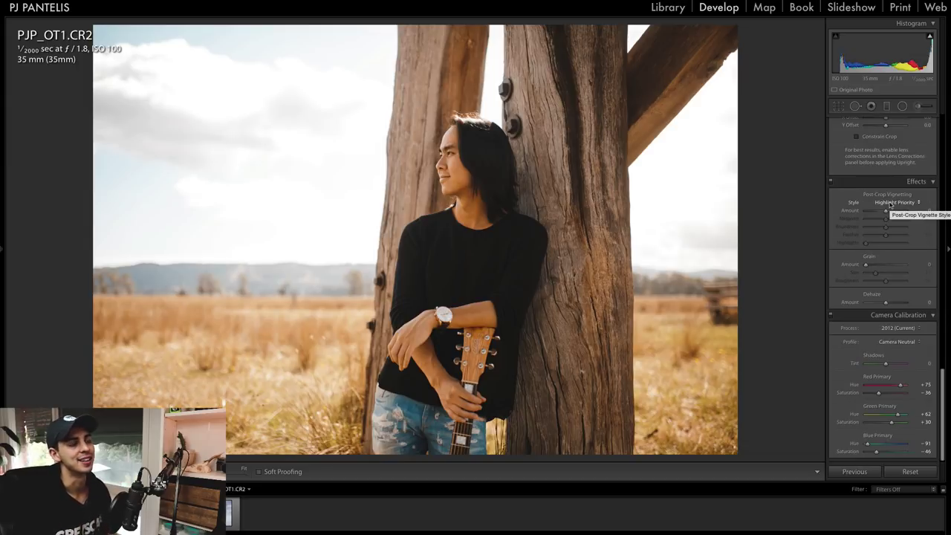
{"action": "scroll", "coordinate": [891, 204], "scroll_direction": "up", "scroll_amount": 15}
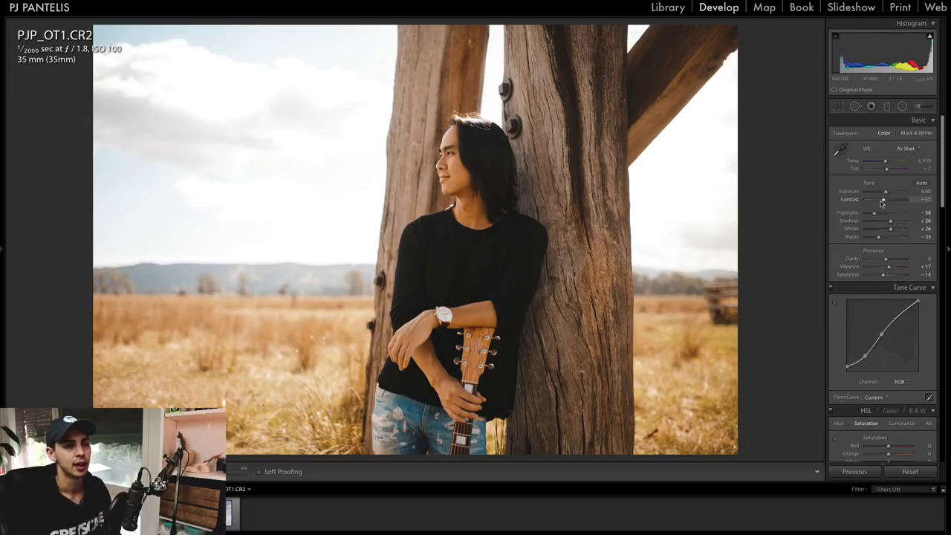
Raise Contrast from −11 to −3 and compare with the original.
{"action": "left_click_drag", "start_coordinate": [883, 201], "coordinate": [885, 201]}
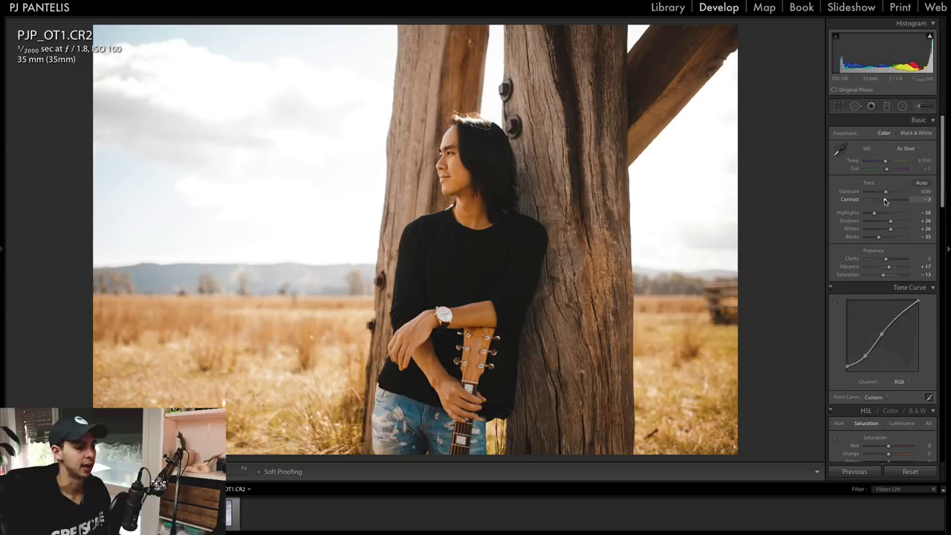
{"action": "key", "text": "backslash"}
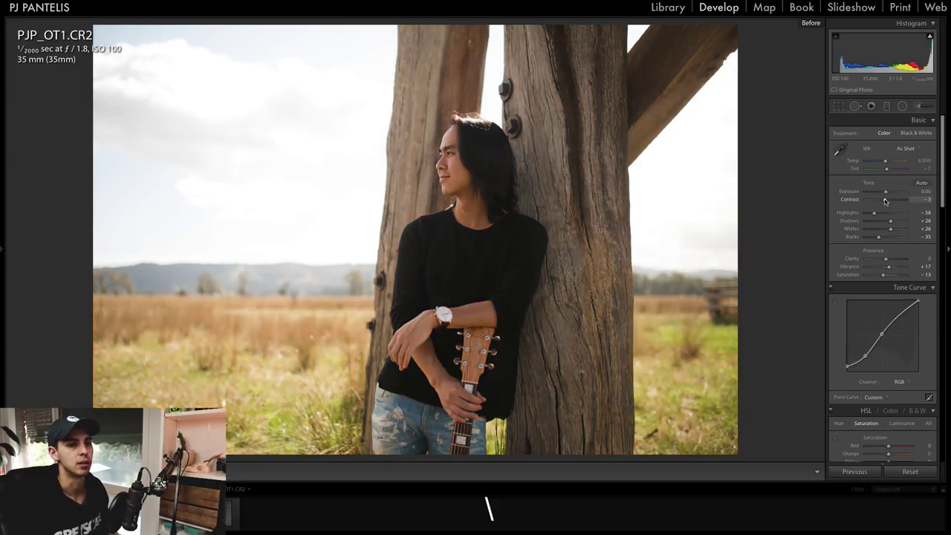
{"action": "key", "text": "backslash"}
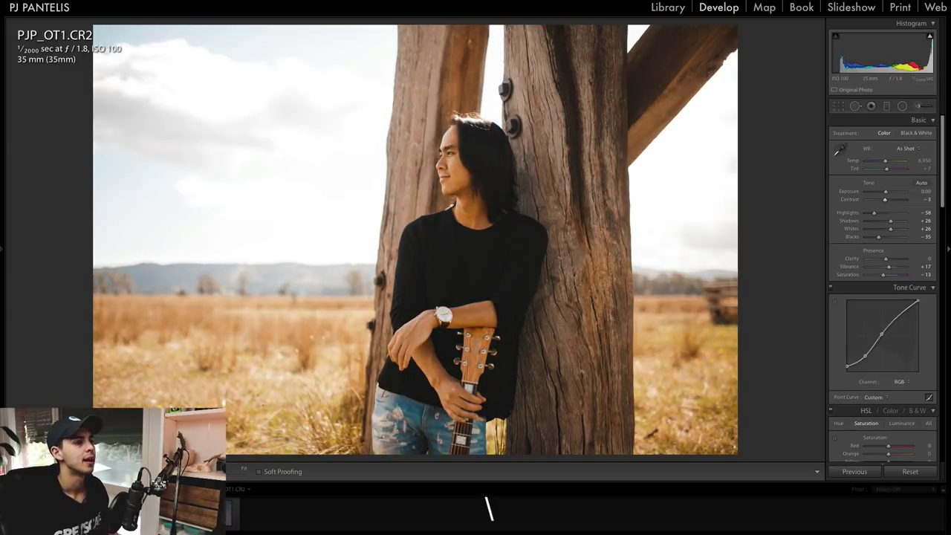
Add grain at Amount 30, Size 25, Roughness 50, checking it zoomed in on the face.
{"action": "scroll", "coordinate": [867, 273], "scroll_direction": "down", "scroll_amount": 15}
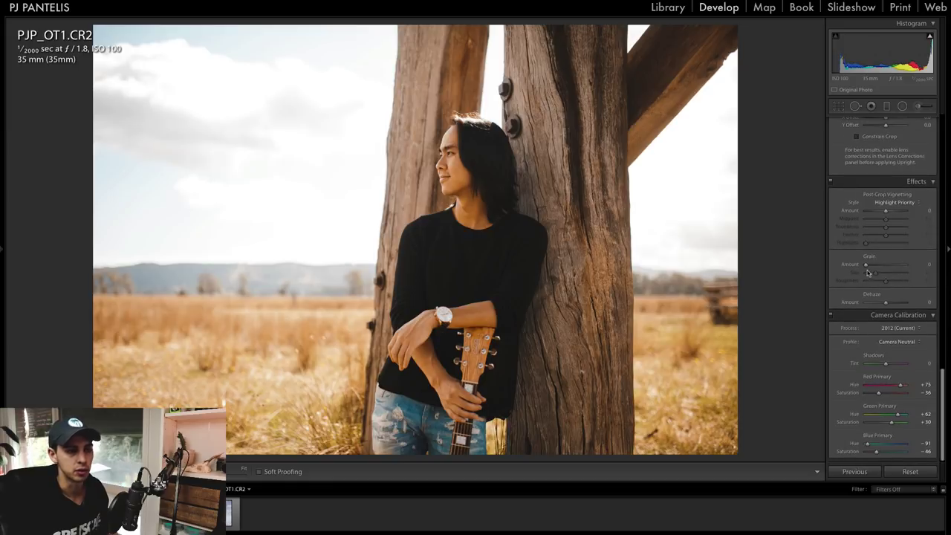
{"action": "left_click", "coordinate": [450, 136]}
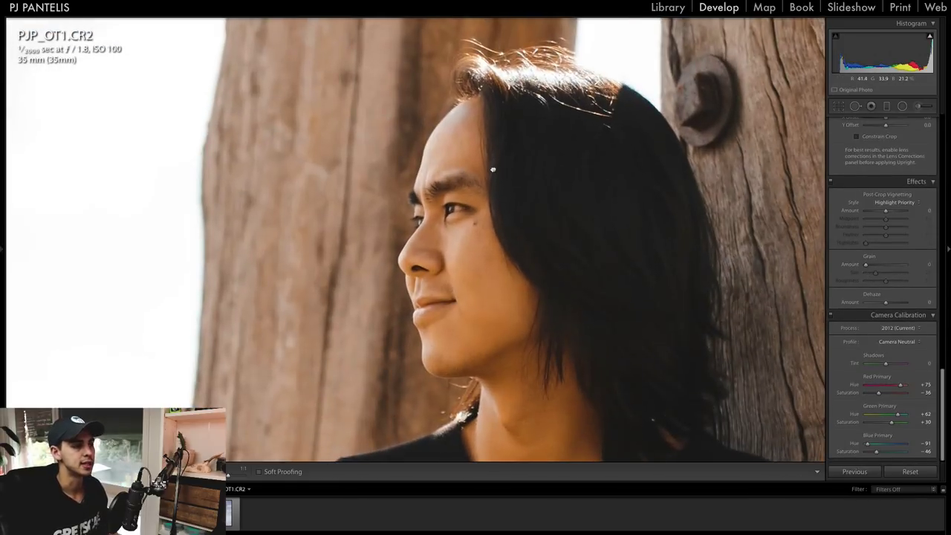
{"action": "left_click_drag", "start_coordinate": [865, 264], "coordinate": [876, 265]}
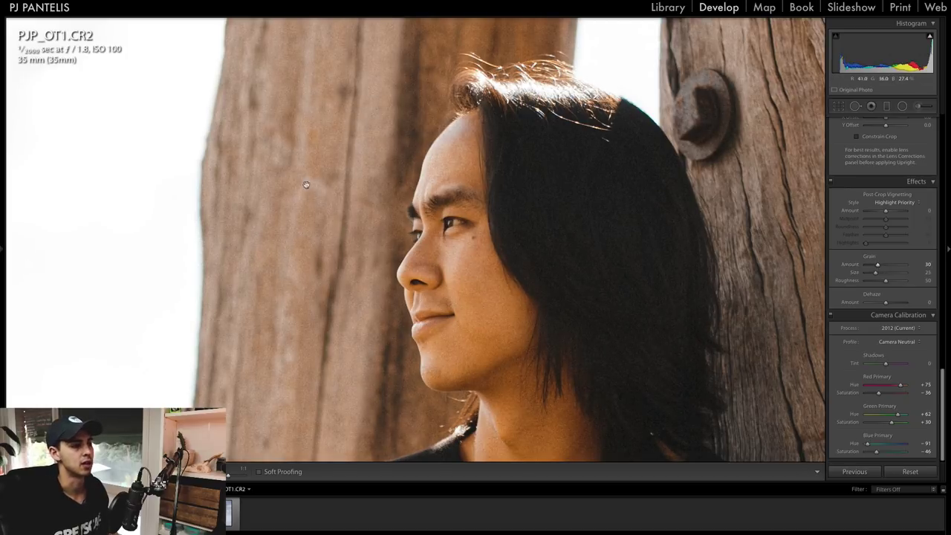
{"action": "left_click", "coordinate": [425, 184]}
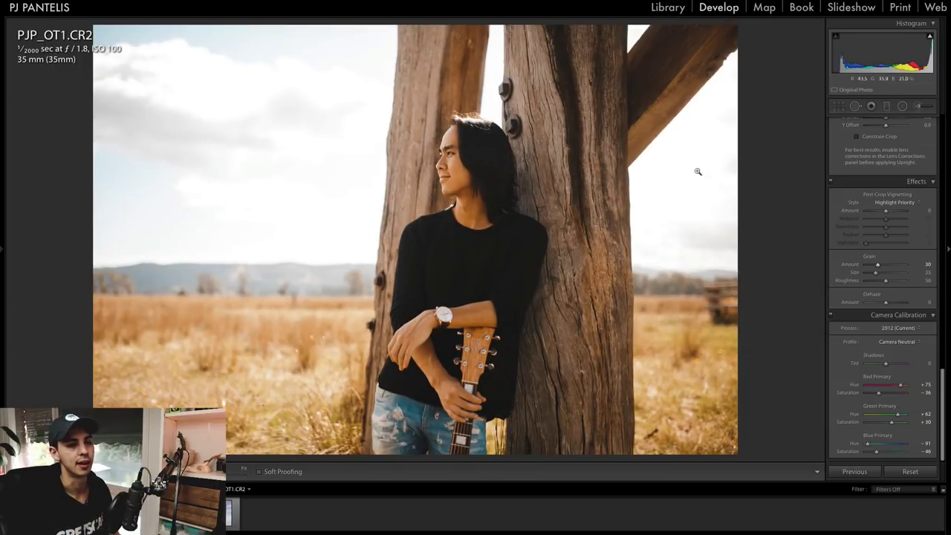
Darken the sky's aqua and blue luminance using the HSL targeted adjustment tool.
{"action": "scroll", "coordinate": [870, 223], "scroll_direction": "up", "scroll_amount": 5}
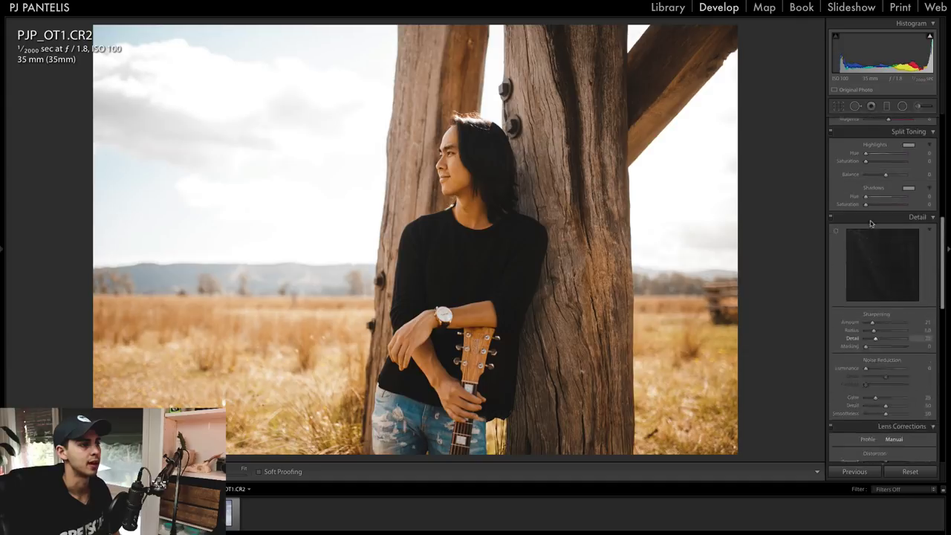
{"action": "scroll", "coordinate": [871, 222], "scroll_direction": "up", "scroll_amount": 8}
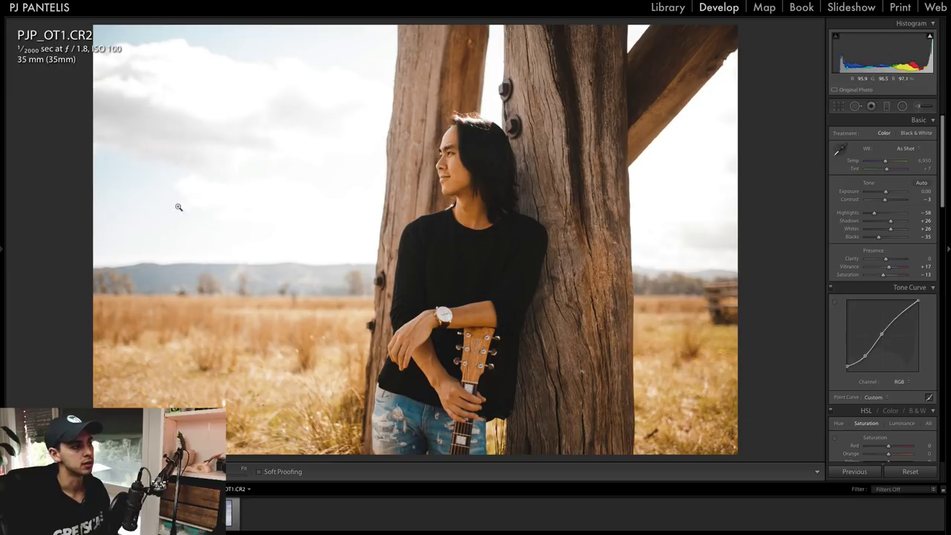
{"action": "scroll", "coordinate": [838, 225], "scroll_direction": "down", "scroll_amount": 3}
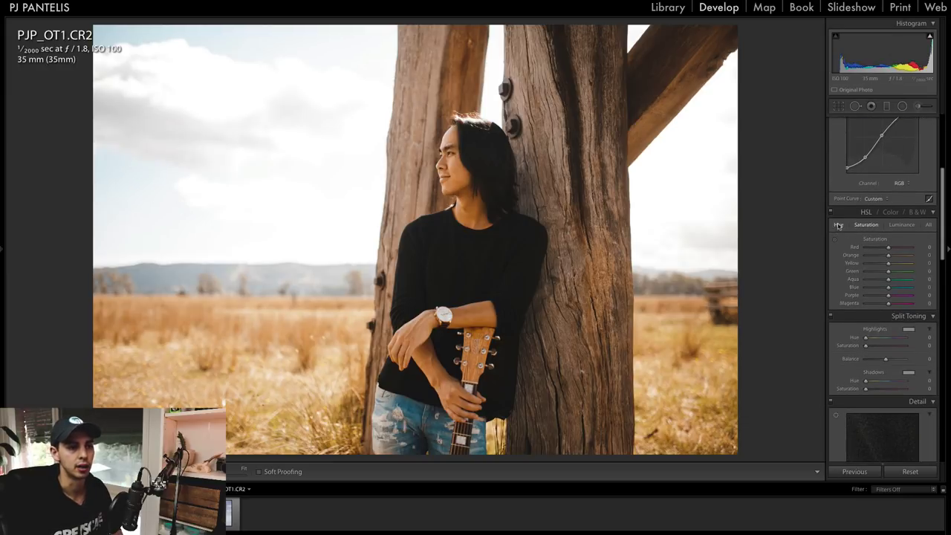
{"action": "left_click", "coordinate": [901, 224]}
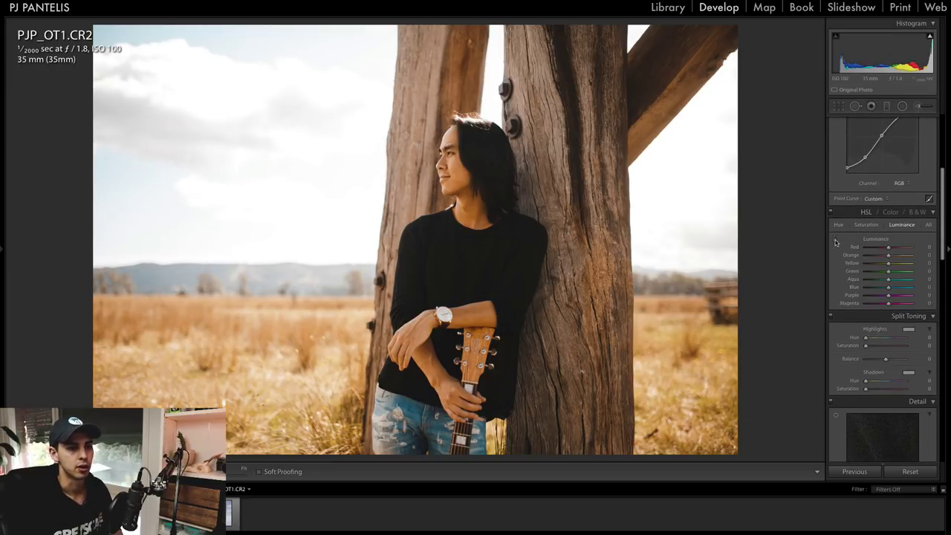
{"action": "left_click", "coordinate": [834, 240]}
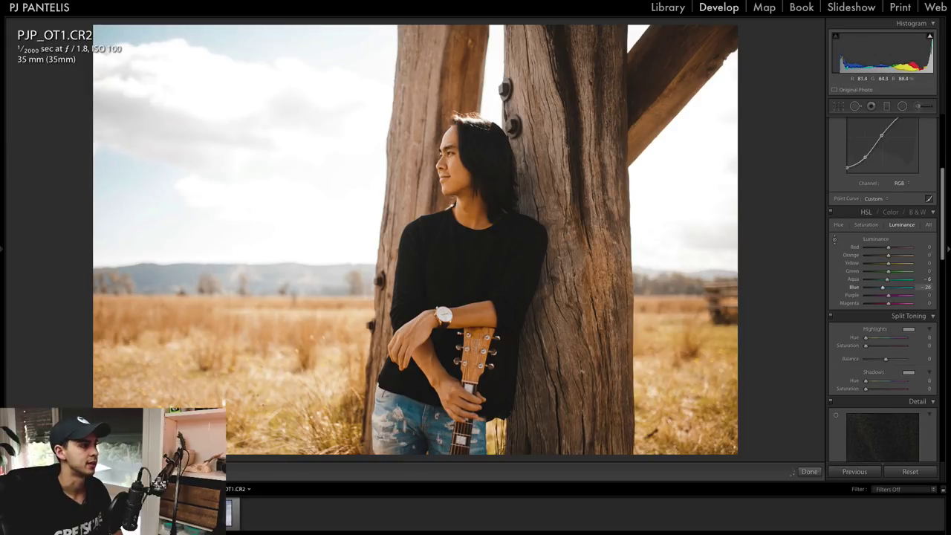
{"action": "left_click_drag", "start_coordinate": [143, 35], "coordinate": [143, 44]}
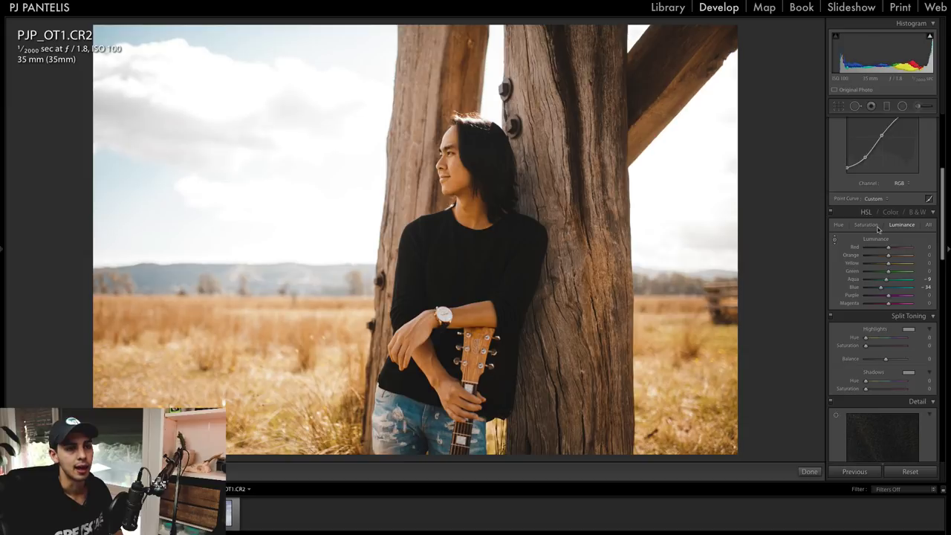
Shift the Blue hue and cut Blue saturation to −28.
{"action": "left_click", "coordinate": [838, 224]}
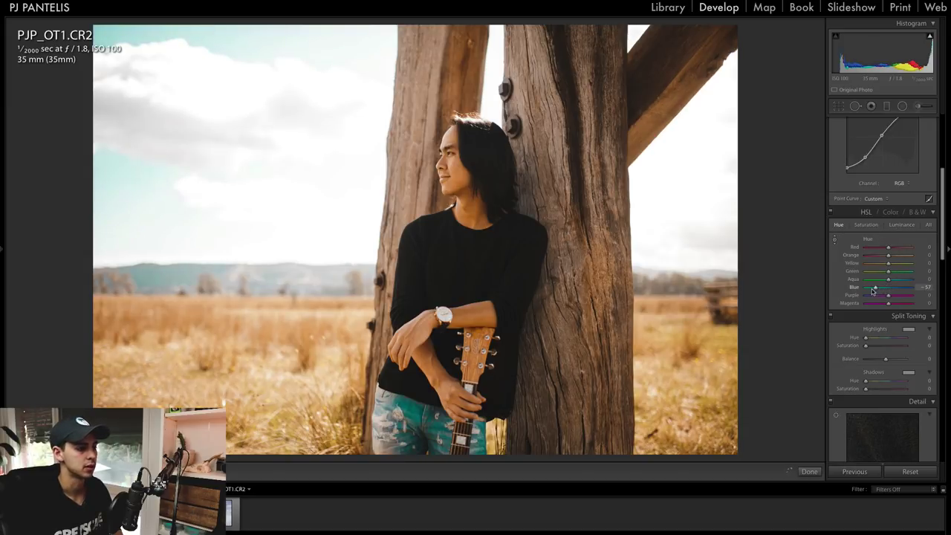
{"action": "mouse_move", "coordinate": [873, 290]}
{"action": "left_mouse_down"}
{"action": "mouse_move", "coordinate": [902, 289]}
{"action": "mouse_move", "coordinate": [885, 293]}
{"action": "left_mouse_up"}
{"action": "left_click", "coordinate": [865, 224]}
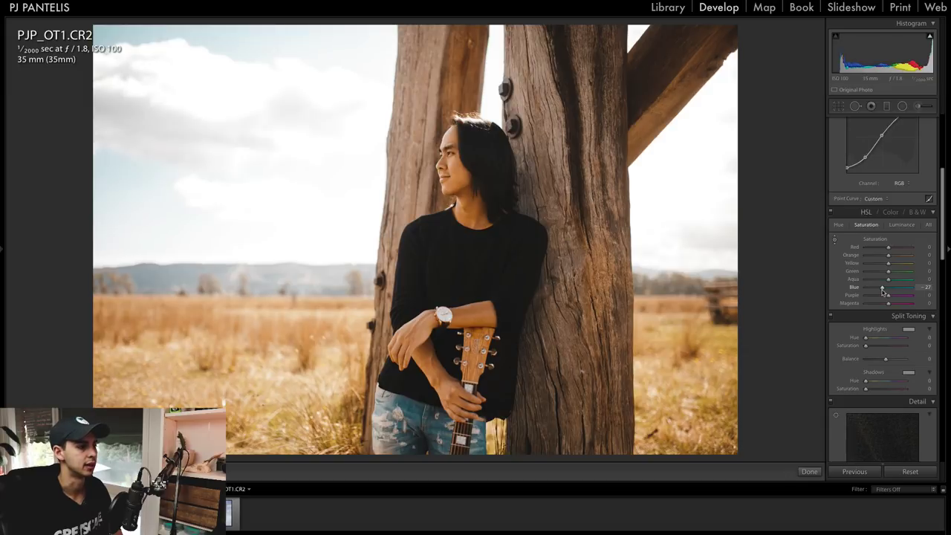
{"action": "left_click_drag", "start_coordinate": [884, 293], "coordinate": [884, 294]}
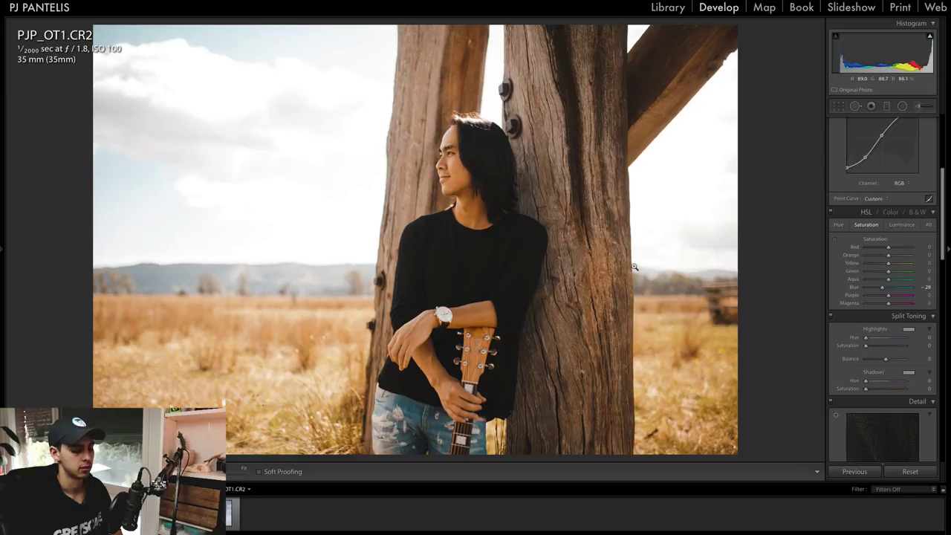
Set Contrast to −1 and compare with the original.
{"action": "key", "text": "backslash"}
{"action": "key", "text": "backslash"}
{"action": "key", "text": "backslash"}
{"action": "key", "text": "backslash"}
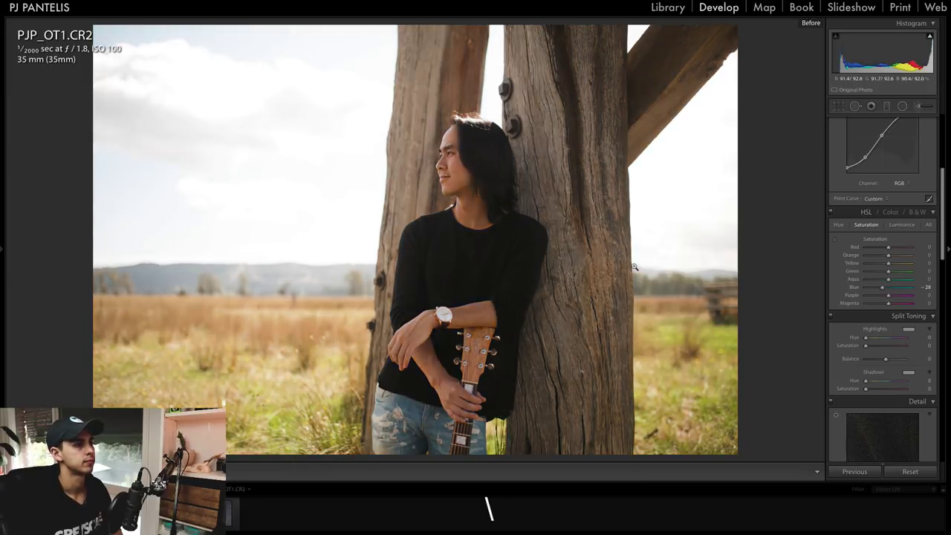
{"action": "scroll", "coordinate": [888, 255], "scroll_direction": "up", "scroll_amount": 5}
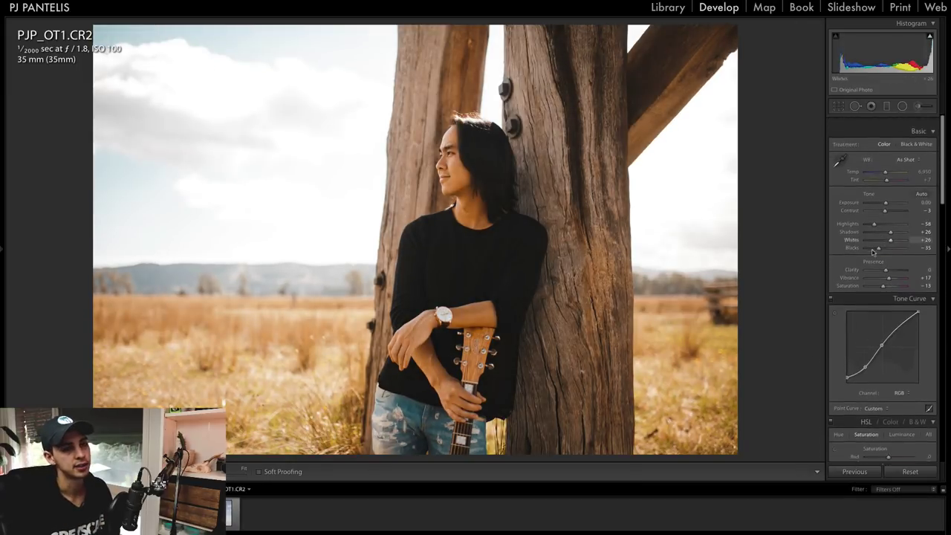
{"action": "scroll", "coordinate": [873, 252], "scroll_direction": "down", "scroll_amount": 1}
{"action": "left_click", "coordinate": [926, 199]}
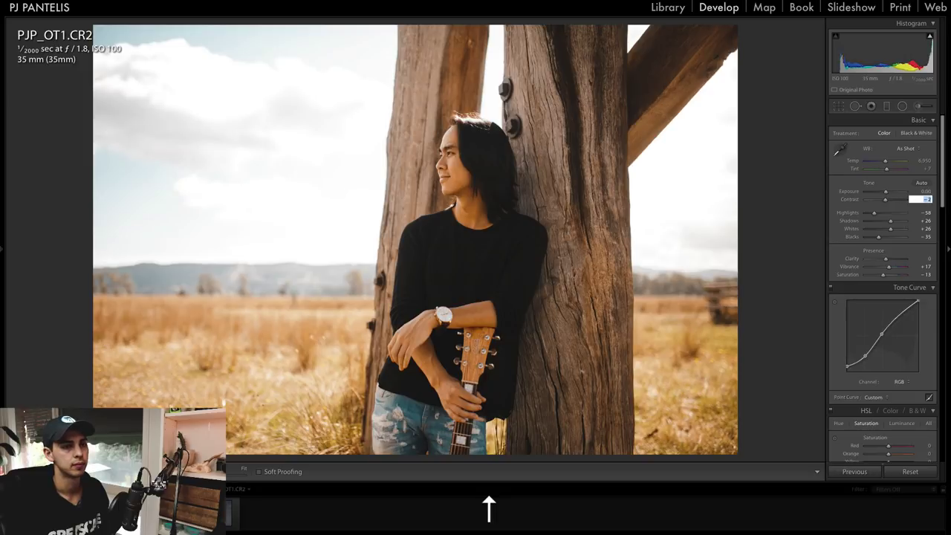
{"action": "key", "text": "Return"}
{"action": "key", "text": "backslash"}
{"action": "key", "text": "backslash"}
{"action": "key", "text": "backslash"}
{"action": "key", "text": "backslash"}
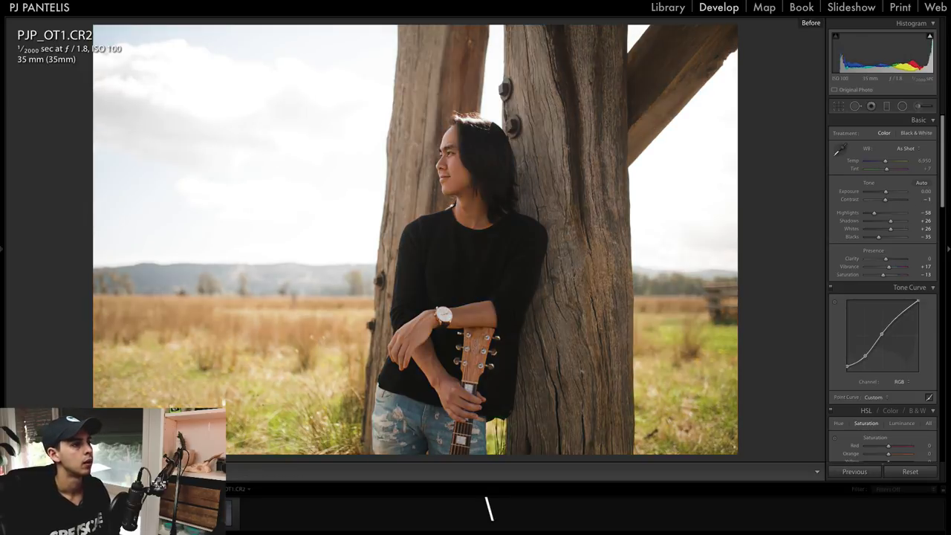
Cool the white balance temperature from 6,950 to 6,800 and compare.
{"action": "left_click", "coordinate": [923, 160]}
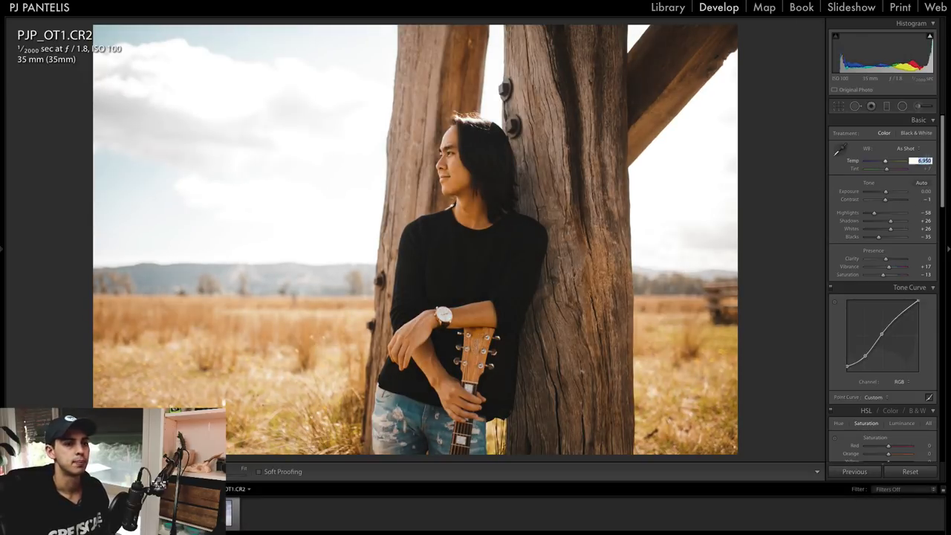
{"action": "key", "text": "Down"}
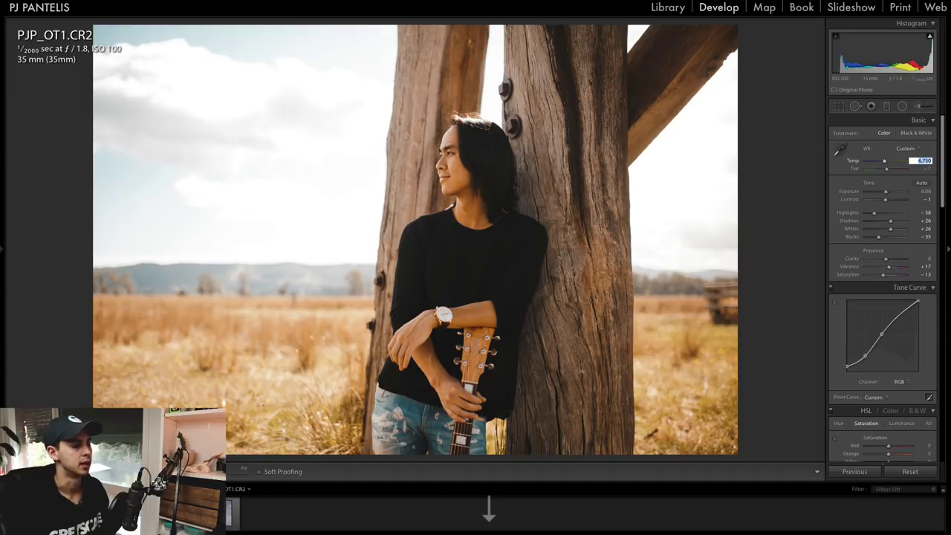
{"action": "key", "text": "Up"}
{"action": "key", "text": "Return"}
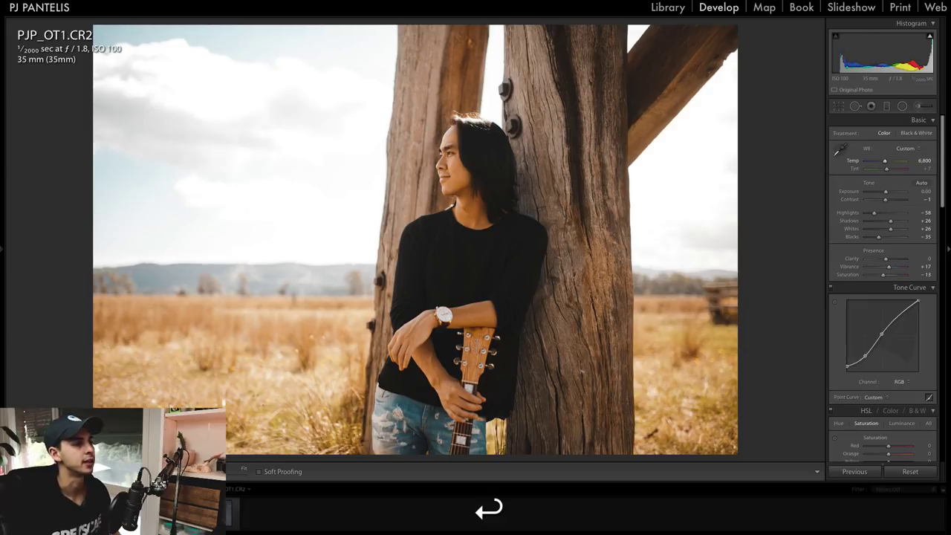
{"action": "key", "text": "backslash"}
{"action": "key", "text": "backslash"}
{"action": "key", "text": "backslash"}
{"action": "key", "text": "backslash"}
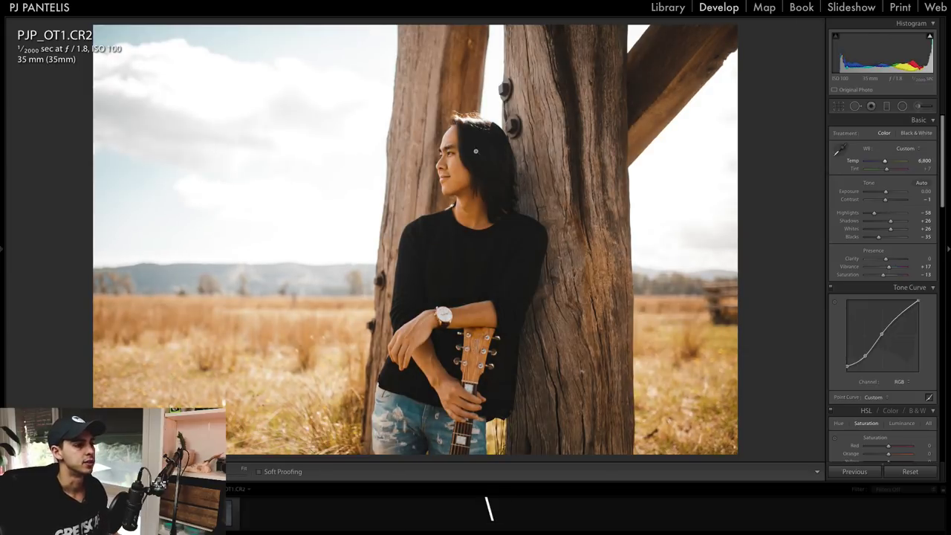
{"action": "scroll", "coordinate": [883, 259], "scroll_direction": "down", "scroll_amount": 15}
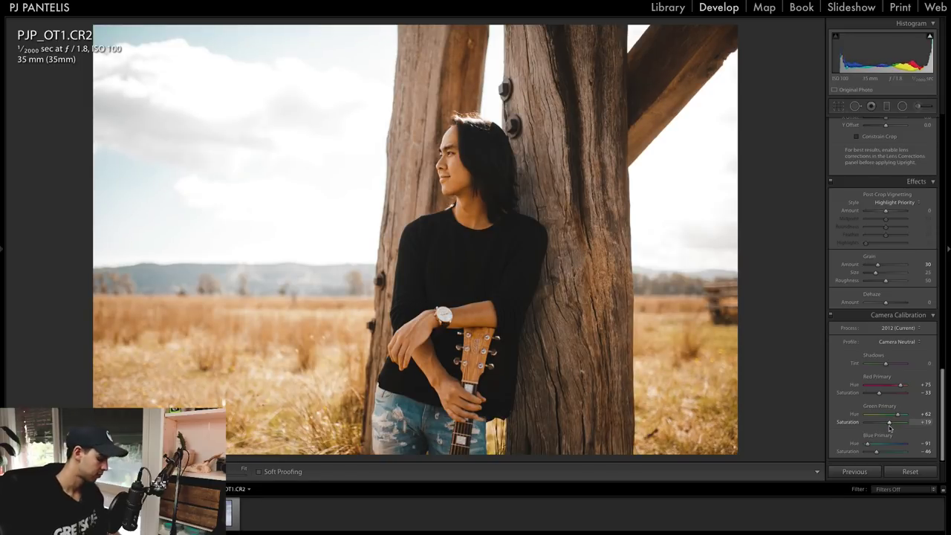
Undo the saturation tweaks so Red Primary is -36 and Green +30, then compare before/after.
{"action": "key", "text": "super+z"}
{"action": "key", "text": "super+z"}
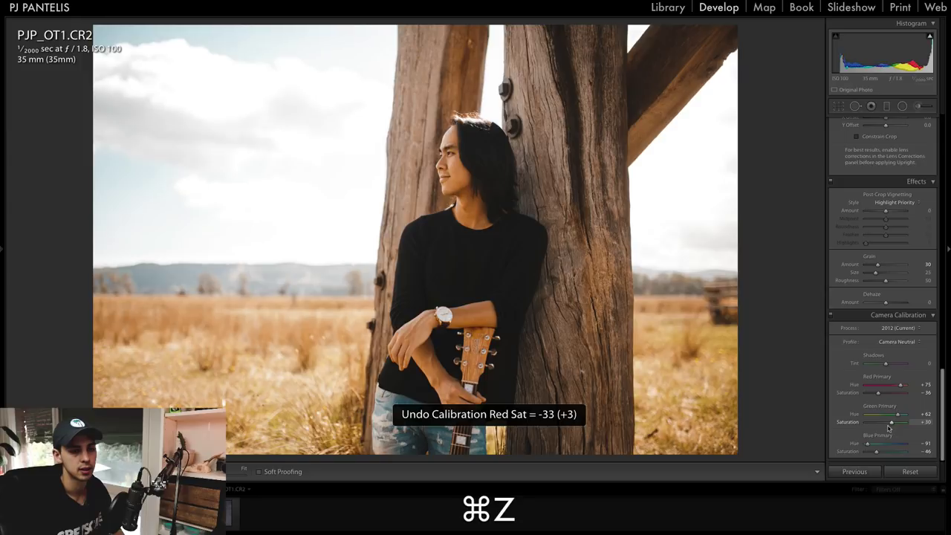
{"action": "key", "text": "backslash"}
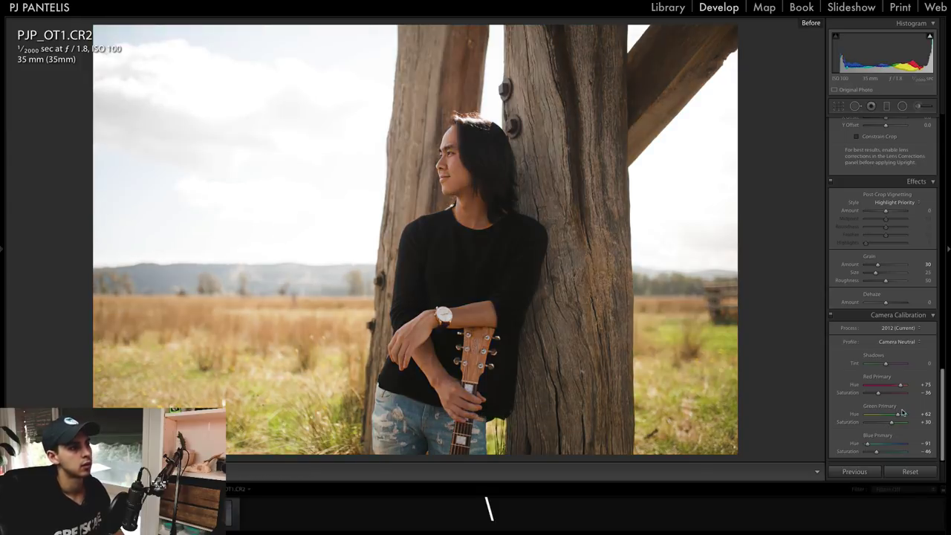
{"action": "key", "text": "backslash"}
{"action": "key", "text": "backslash"}
{"action": "key", "text": "backslash"}
{"action": "scroll", "coordinate": [852, 223], "scroll_direction": "up", "scroll_amount": 15}
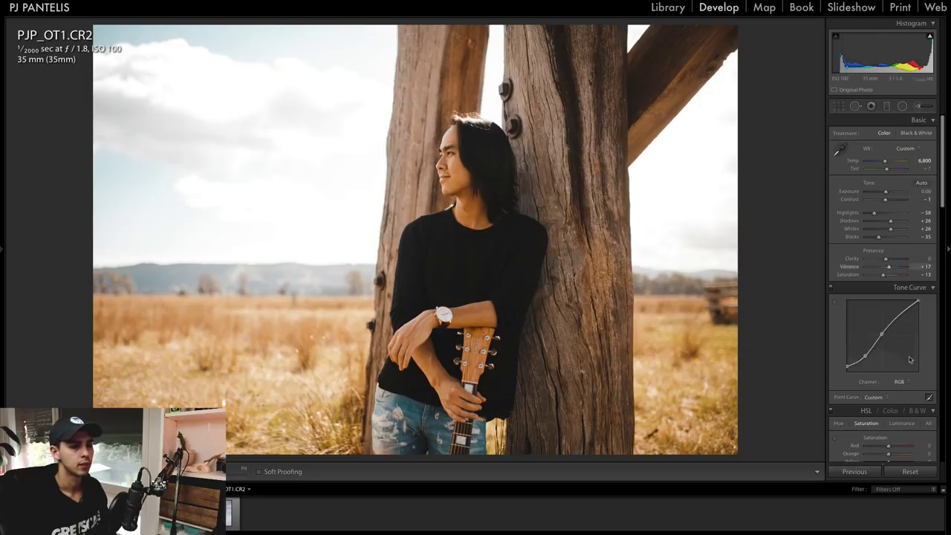
Choose hue 52, saturation 0 in the Split Toning Highlights colour picker, leaving the portrait untinted.
{"action": "scroll", "coordinate": [906, 357], "scroll_direction": "down", "scroll_amount": 8}
{"action": "scroll", "coordinate": [888, 342], "scroll_direction": "up", "scroll_amount": 4}
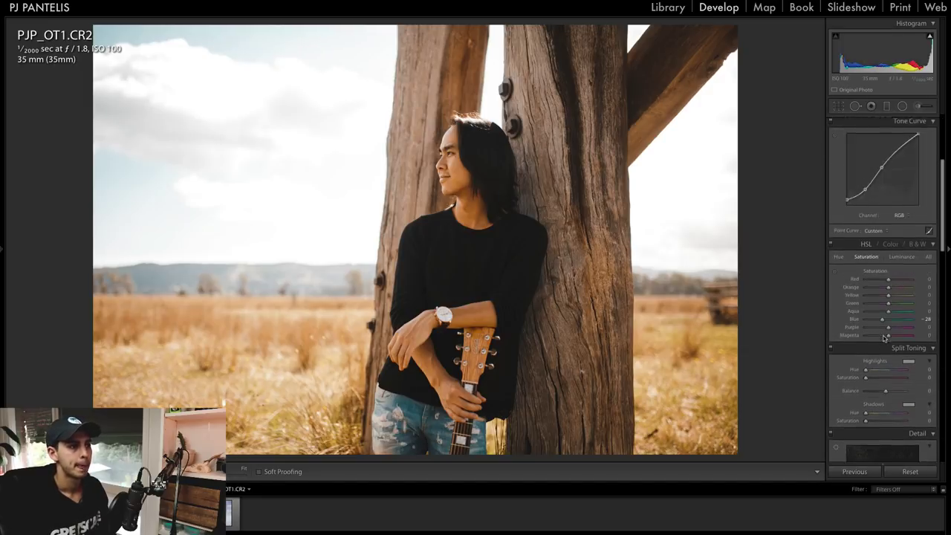
{"action": "scroll", "coordinate": [884, 337], "scroll_direction": "up", "scroll_amount": 4}
{"action": "scroll", "coordinate": [885, 339], "scroll_direction": "down", "scroll_amount": 6}
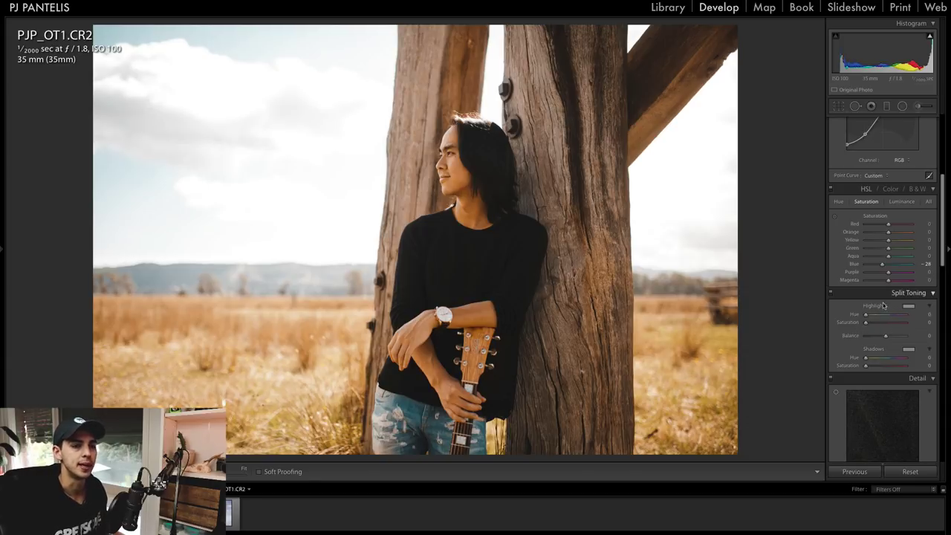
{"action": "left_click", "coordinate": [908, 306]}
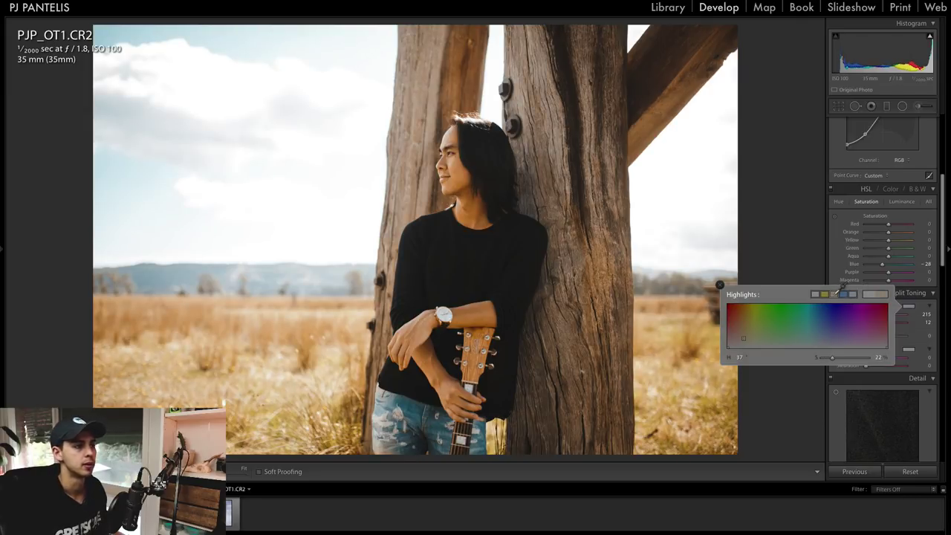
{"action": "left_click", "coordinate": [835, 293]}
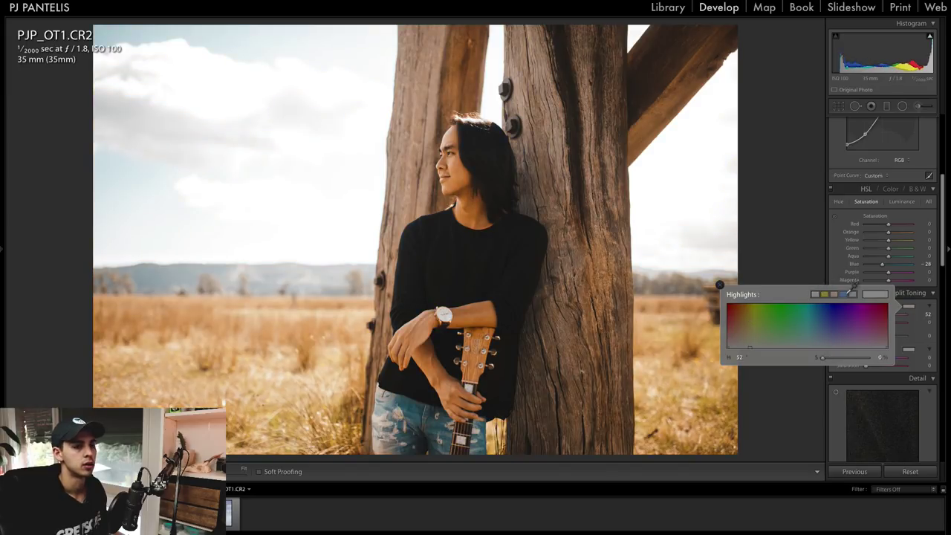
{"action": "left_click", "coordinate": [814, 260]}
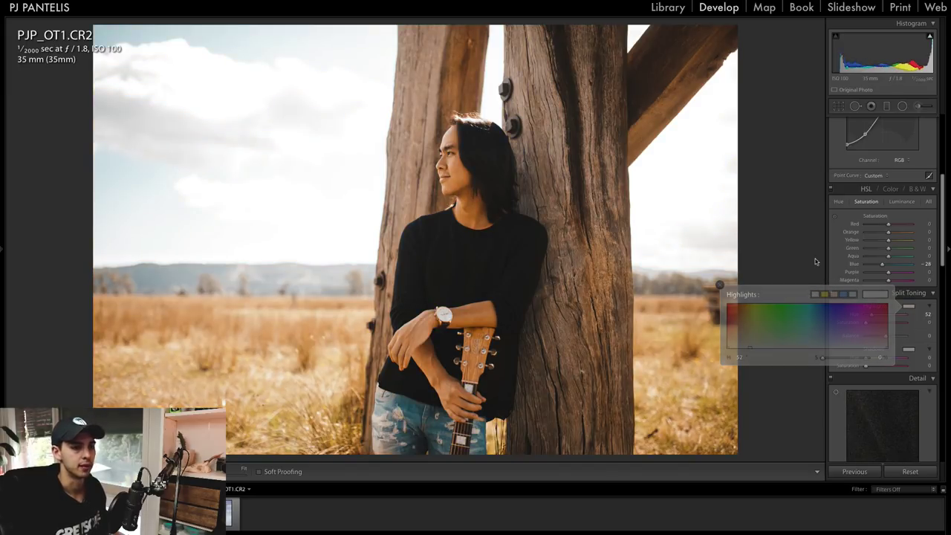
{"action": "key", "text": "backslash"}
{"action": "key", "text": "backslash"}
{"action": "key", "text": "backslash"}
{"action": "key", "text": "backslash"}
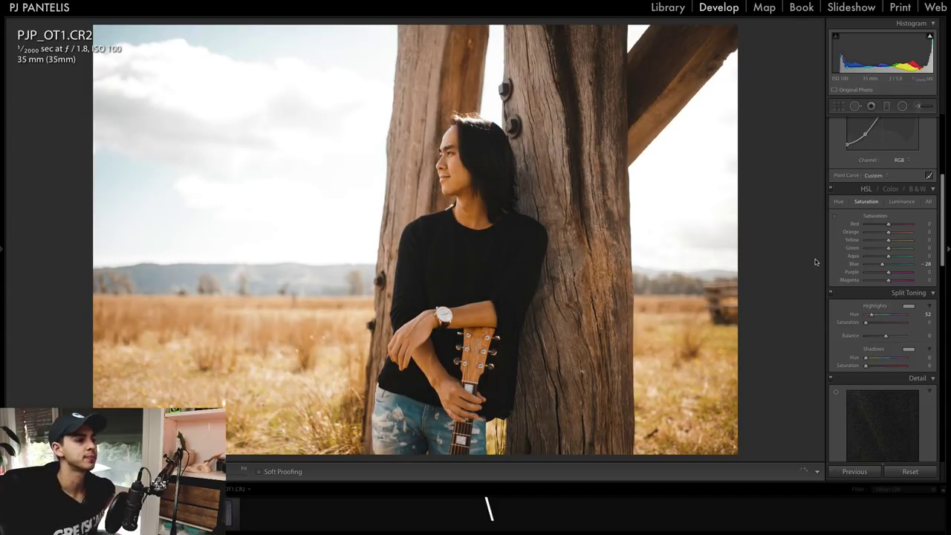
{"action": "key", "text": "backslash"}
{"action": "key", "text": "backslash"}
{"action": "key", "text": "backslash"}
{"action": "key", "text": "backslash"}
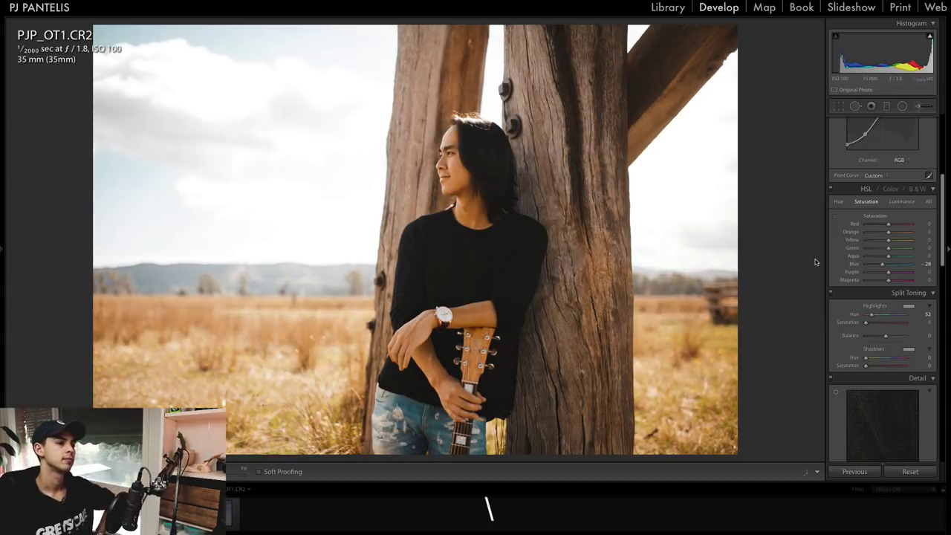
{"action": "scroll", "coordinate": [885, 245], "scroll_direction": "up", "scroll_amount": 1}
{"action": "scroll", "coordinate": [884, 244], "scroll_direction": "up", "scroll_amount": 3}
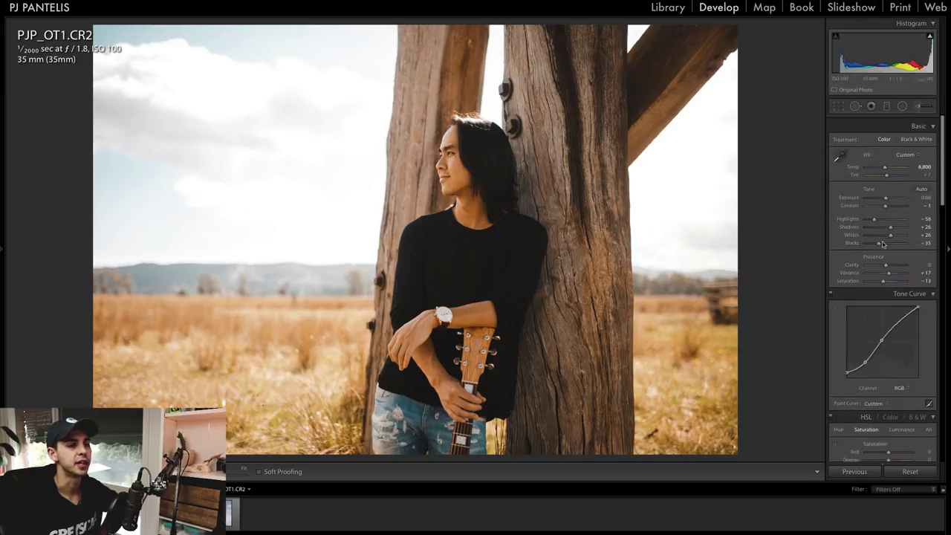
{"action": "left_click", "coordinate": [838, 234]}
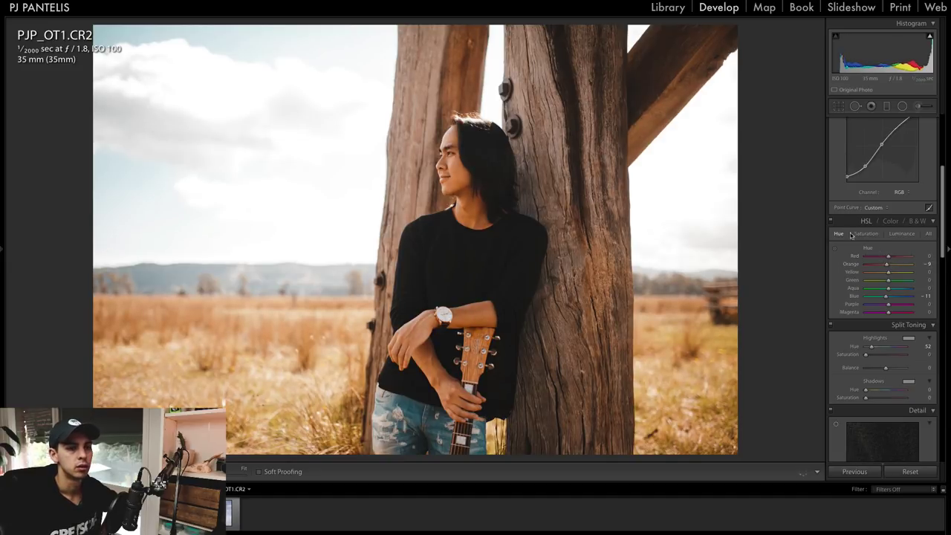
{"action": "left_click", "coordinate": [865, 234]}
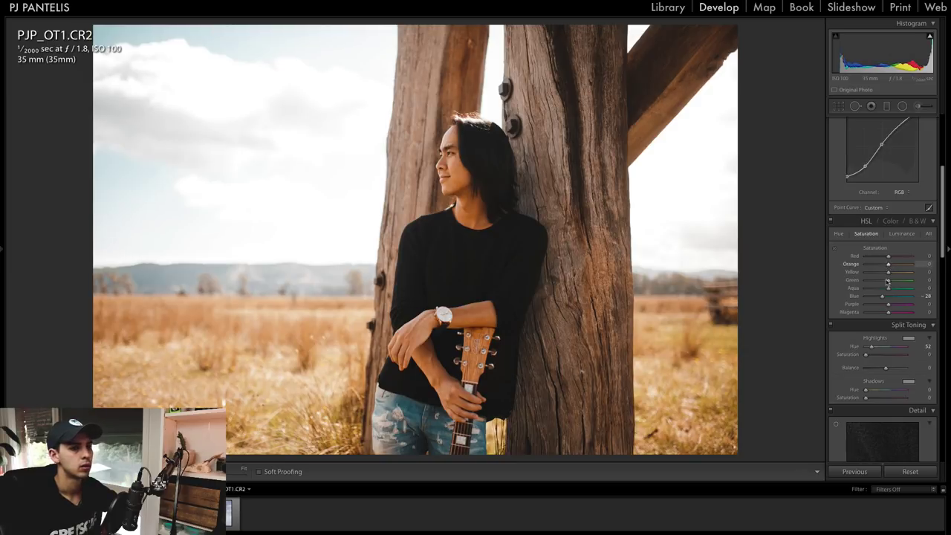
Raise the Detail panel's sharpening Masking while previewing the edge mask.
{"action": "scroll", "coordinate": [887, 274], "scroll_direction": "down", "scroll_amount": 5}
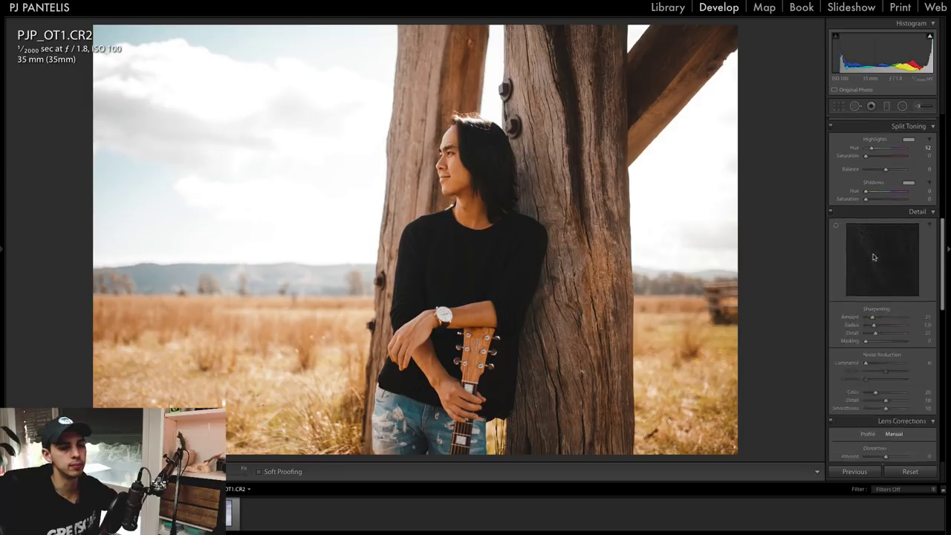
{"action": "scroll", "coordinate": [880, 264], "scroll_direction": "up", "scroll_amount": 2}
{"action": "scroll", "coordinate": [874, 256], "scroll_direction": "down", "scroll_amount": 4}
{"action": "scroll", "coordinate": [873, 253], "scroll_direction": "up", "scroll_amount": 1}
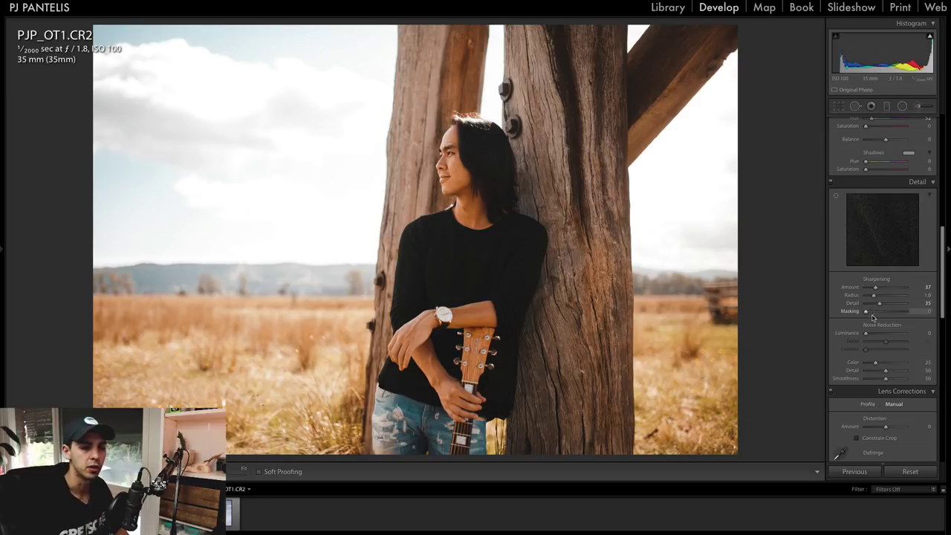
{"action": "left_click_drag", "start_coordinate": [866, 311], "coordinate": [897, 312]}
Zoom 1:1 on the face and nudge sharpening Masking up to 89.
{"action": "left_click", "coordinate": [445, 148]}
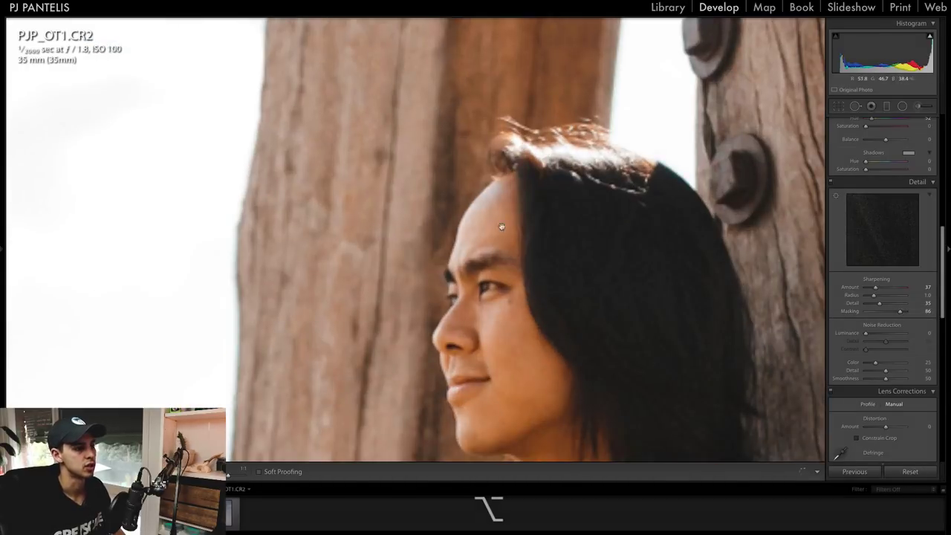
{"action": "left_click_drag", "start_coordinate": [524, 271], "coordinate": [517, 237]}
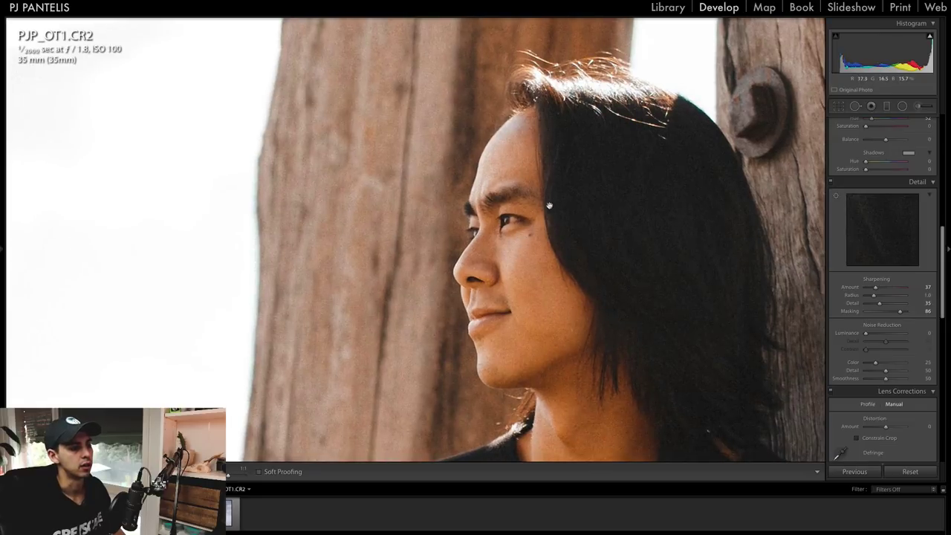
{"action": "left_click_drag", "start_coordinate": [562, 303], "coordinate": [522, 265]}
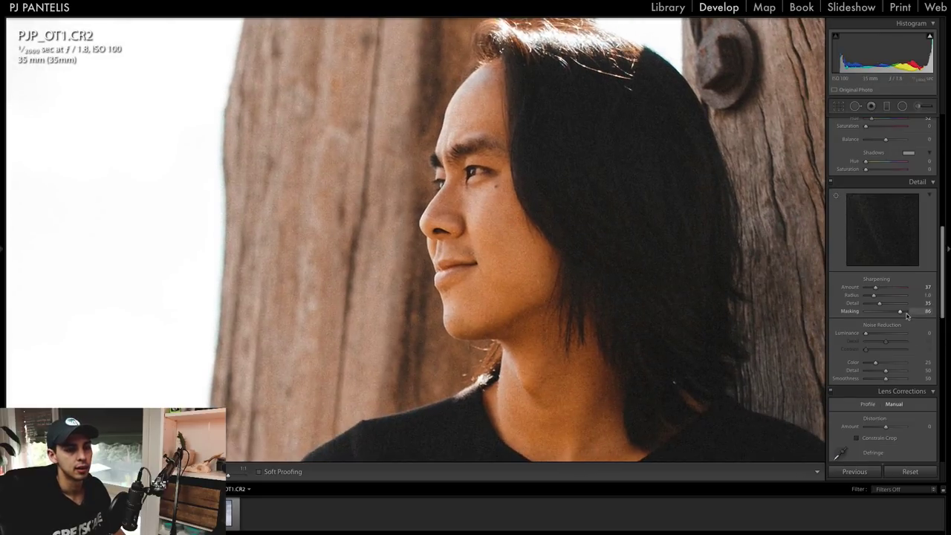
{"action": "key", "text": "alt"}
{"action": "left_click_drag", "start_coordinate": [900, 313], "coordinate": [901, 312]}
Inspect the watch and guitar headstock at 1:1, then compare the edit with the original.
{"action": "key", "text": "z"}
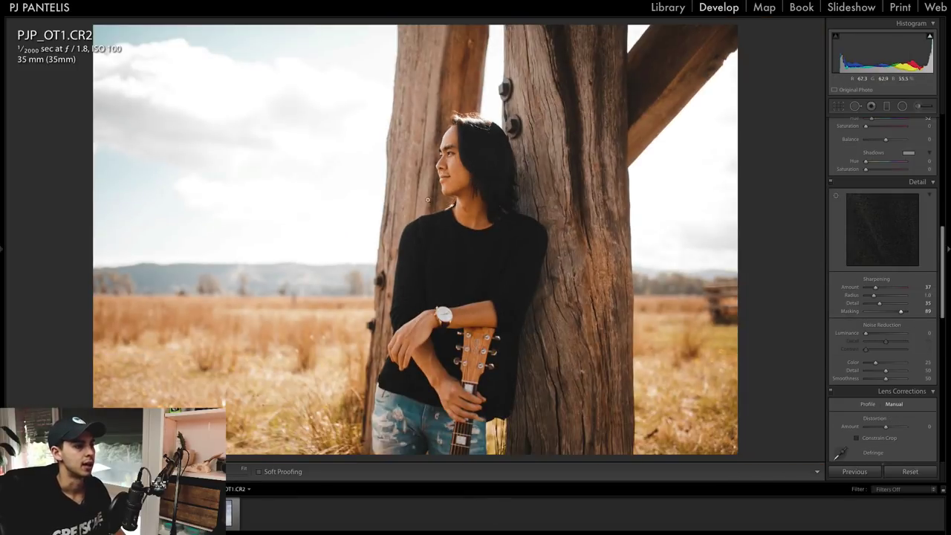
{"action": "left_click", "coordinate": [477, 333]}
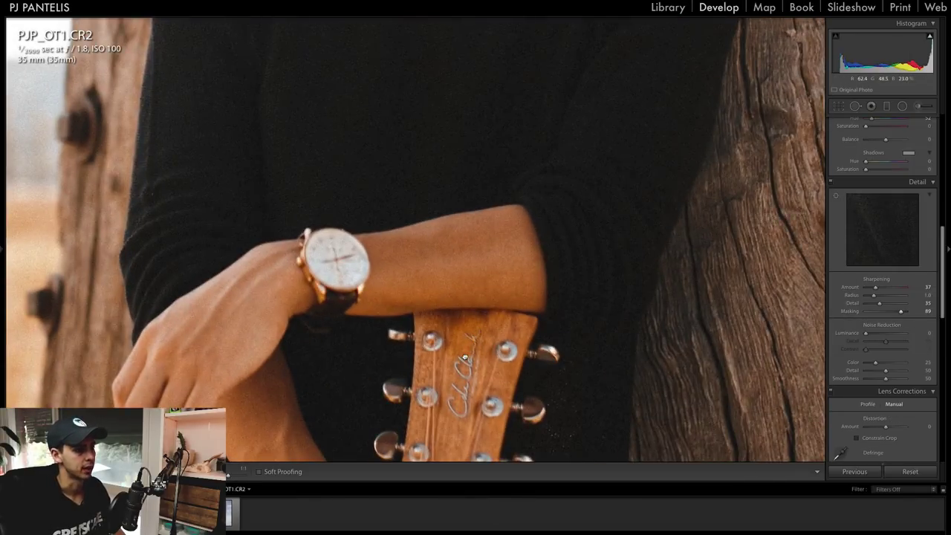
{"action": "left_click", "coordinate": [474, 337]}
{"action": "key", "text": "backslash"}
{"action": "key", "text": "backslash"}
{"action": "key", "text": "backslash"}
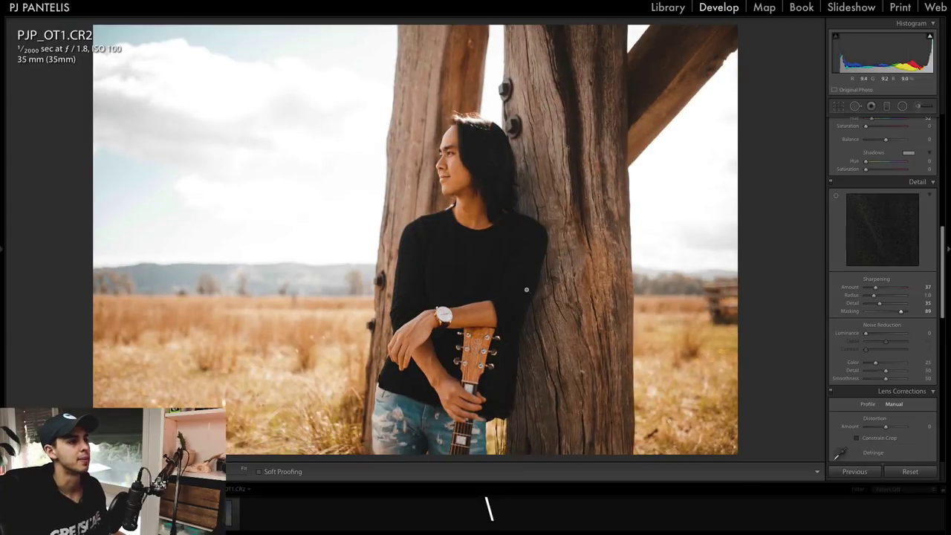
{"action": "key", "text": "backslash"}
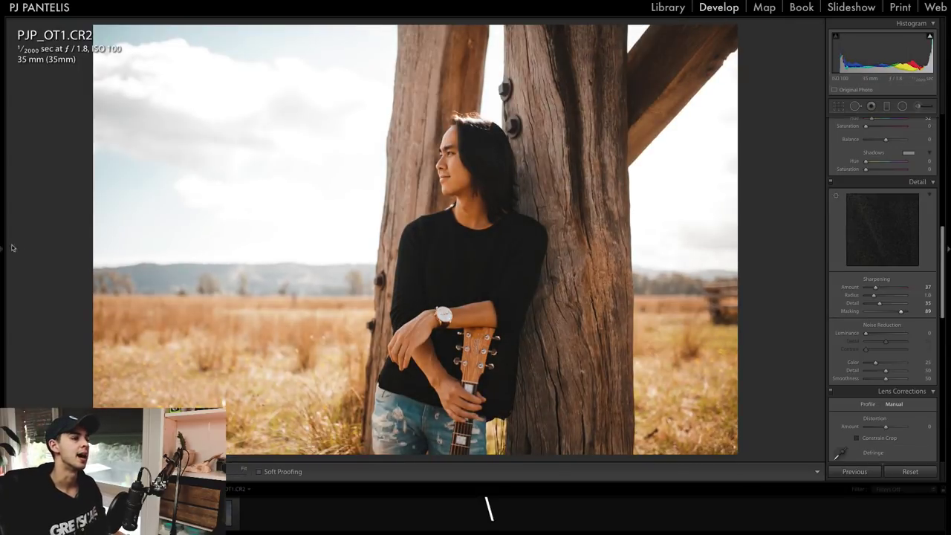
{"action": "left_click", "coordinate": [5, 248]}
Save the full grade as user preset 'Peej 46 Youtube E' with all settings included.
{"action": "scroll", "coordinate": [69, 225], "scroll_direction": "up", "scroll_amount": 10}
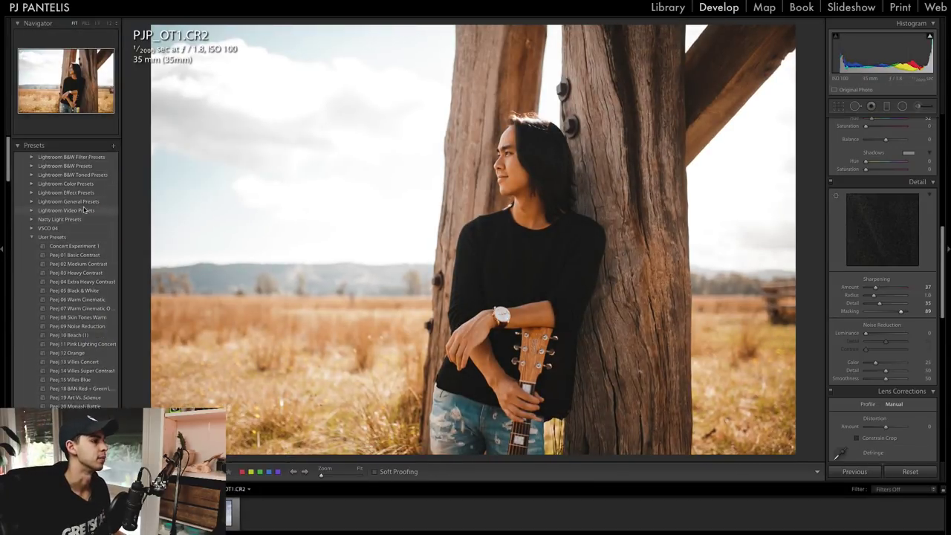
{"action": "left_click", "coordinate": [113, 141]}
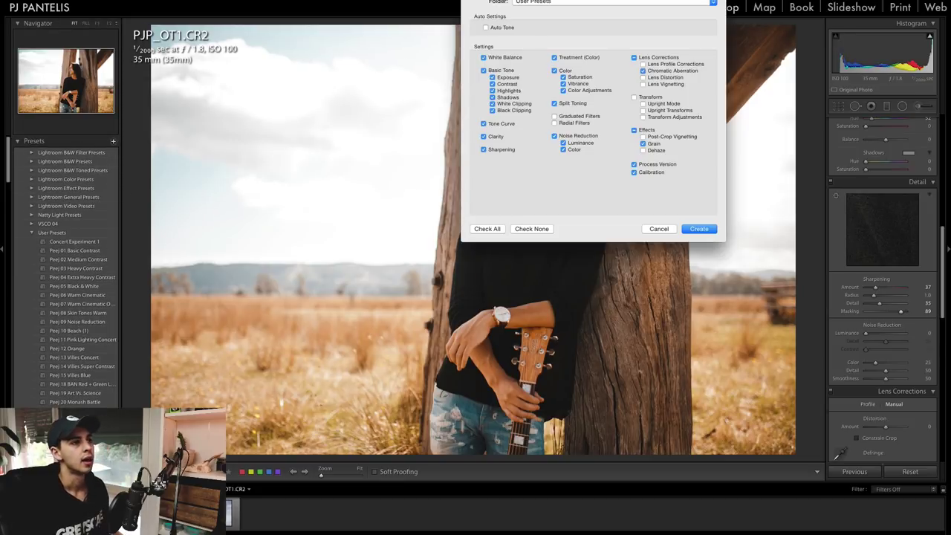
{"action": "left_click", "coordinate": [690, 233]}
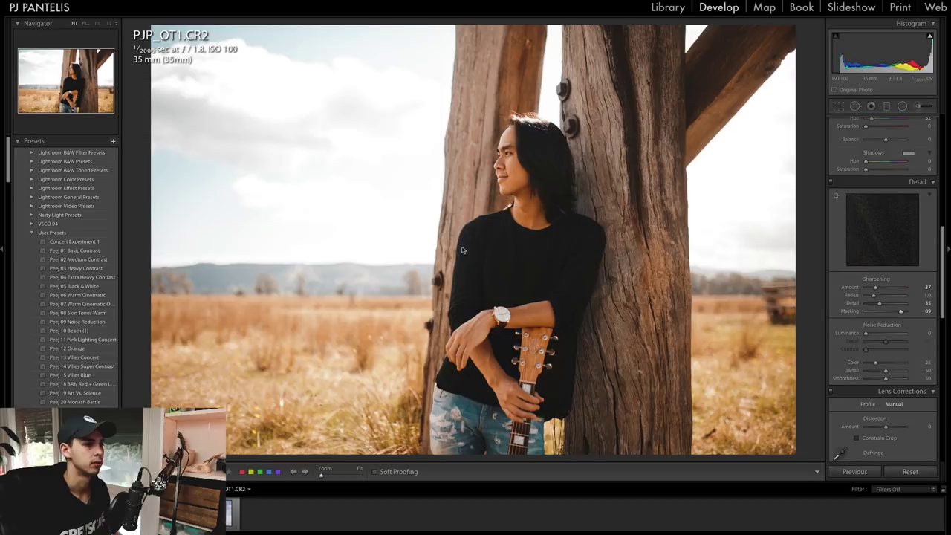
{"action": "scroll", "coordinate": [65, 255], "scroll_direction": "down", "scroll_amount": 7}
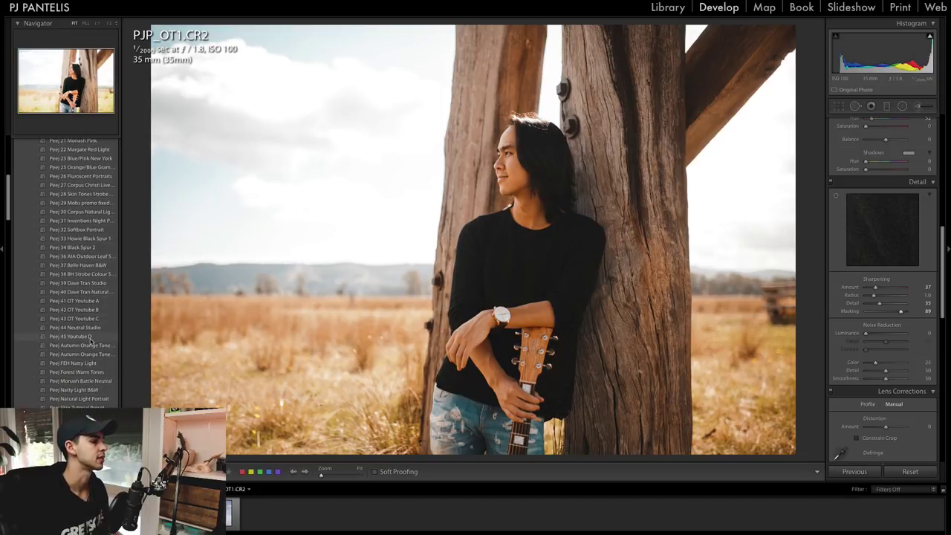
{"action": "scroll", "coordinate": [89, 343], "scroll_direction": "up", "scroll_amount": 8}
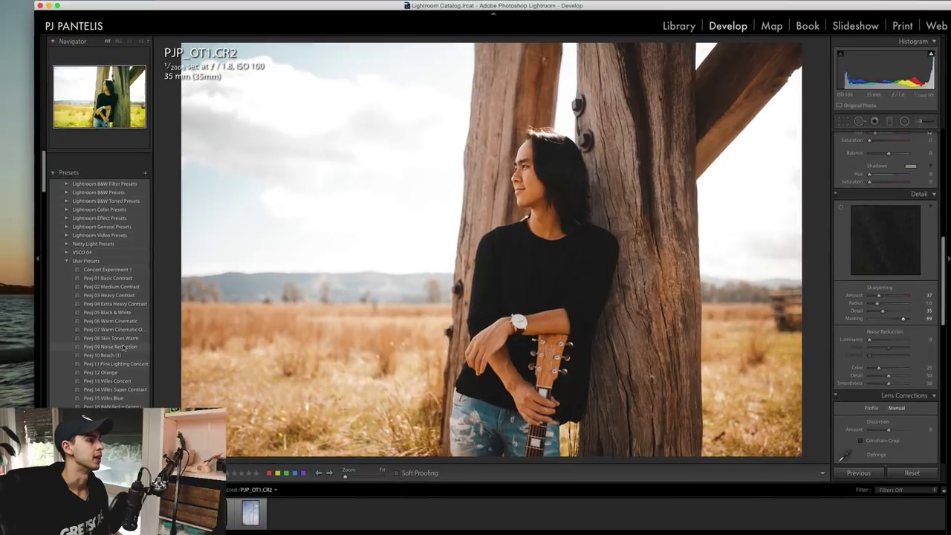
{"action": "scroll", "coordinate": [124, 347], "scroll_direction": "down", "scroll_amount": 1}
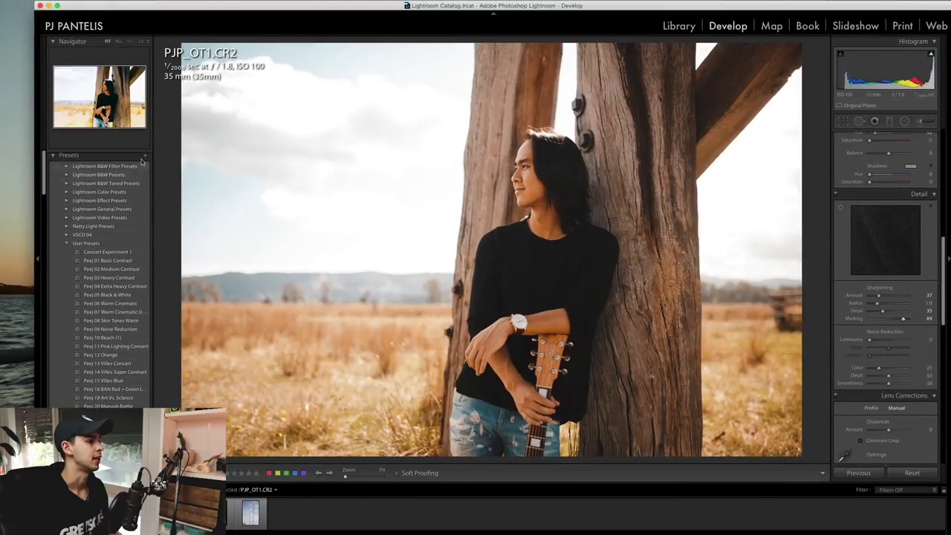
{"action": "left_click", "coordinate": [144, 154]}
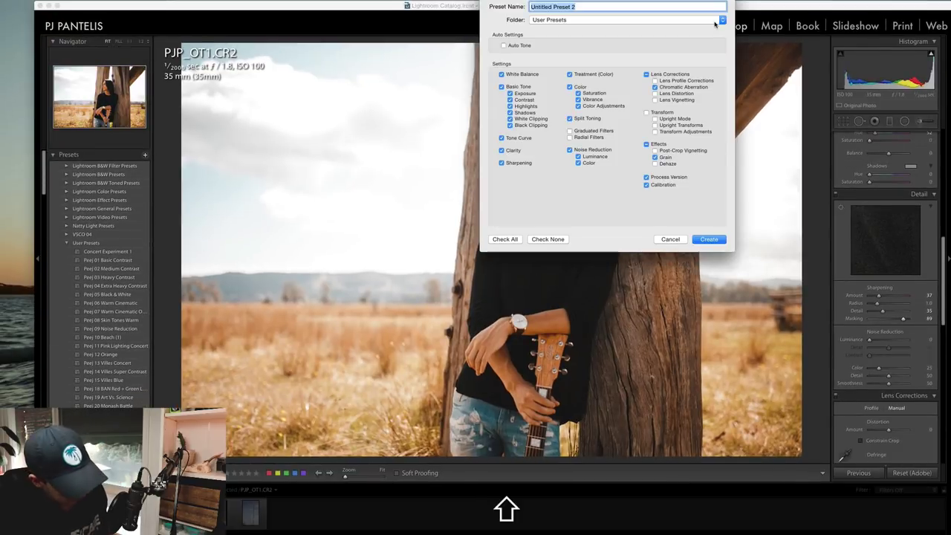
{"action": "type", "text": "Peej 46 Youtube "}
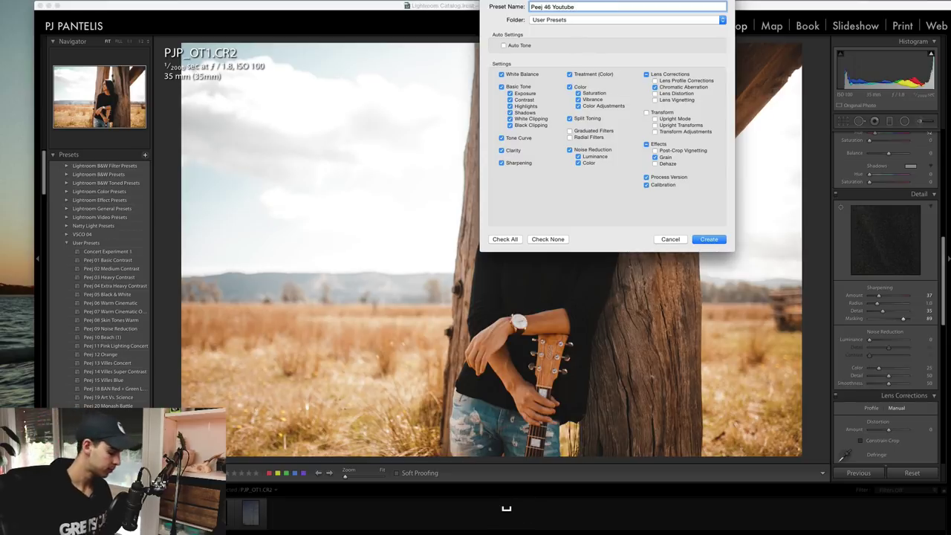
{"action": "type", "text": "E"}
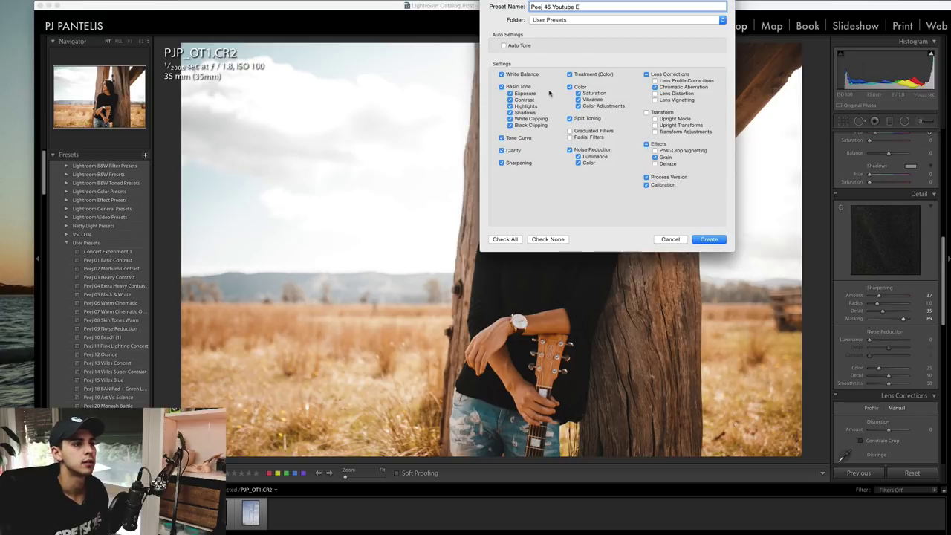
{"action": "left_click", "coordinate": [710, 239]}
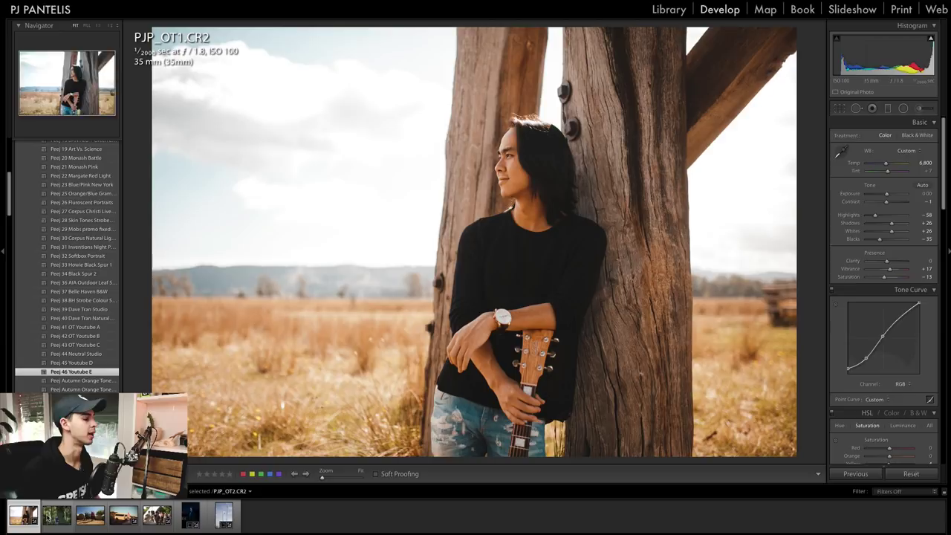
Apply Peej 46 Youtube E to PJP_OT2.CR2, then check it at 1:1 and before/after.
{"action": "left_click", "coordinate": [55, 526]}
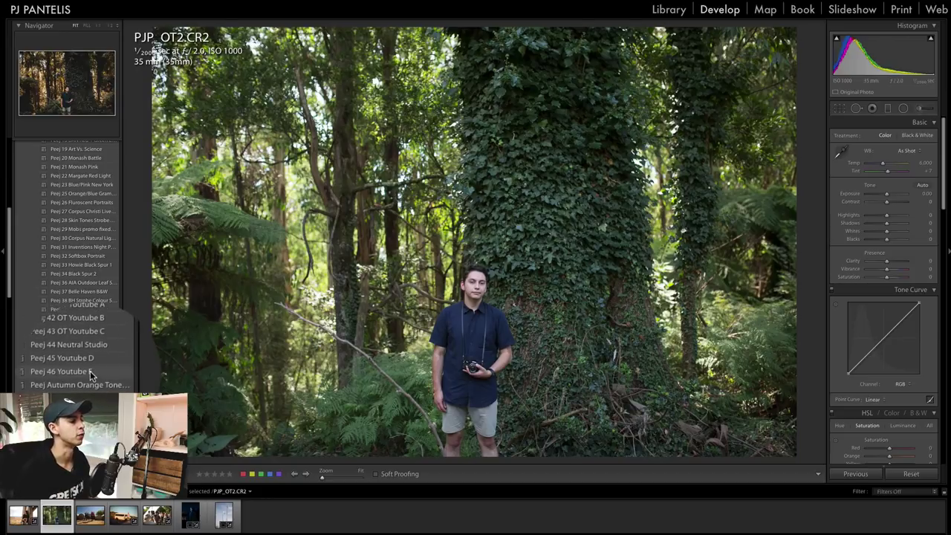
{"action": "left_click", "coordinate": [90, 372]}
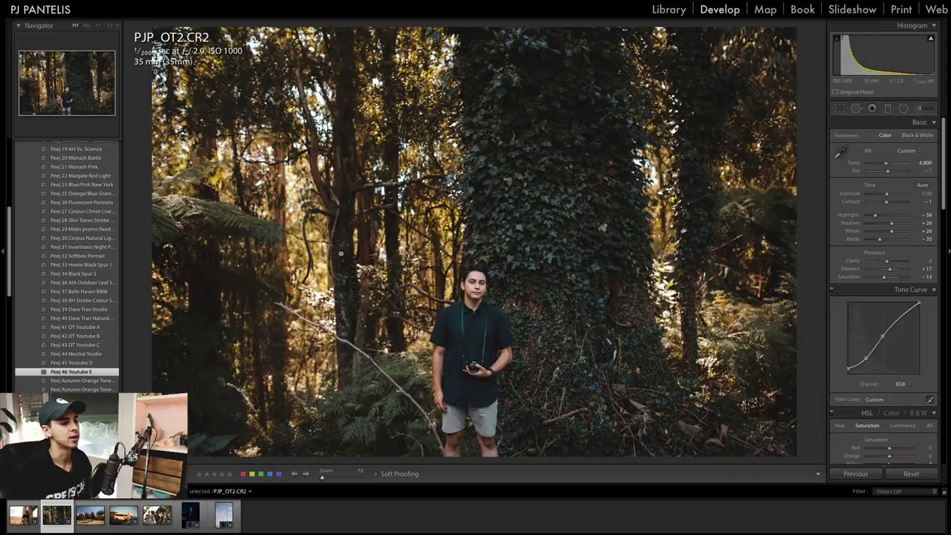
{"action": "left_click", "coordinate": [481, 294]}
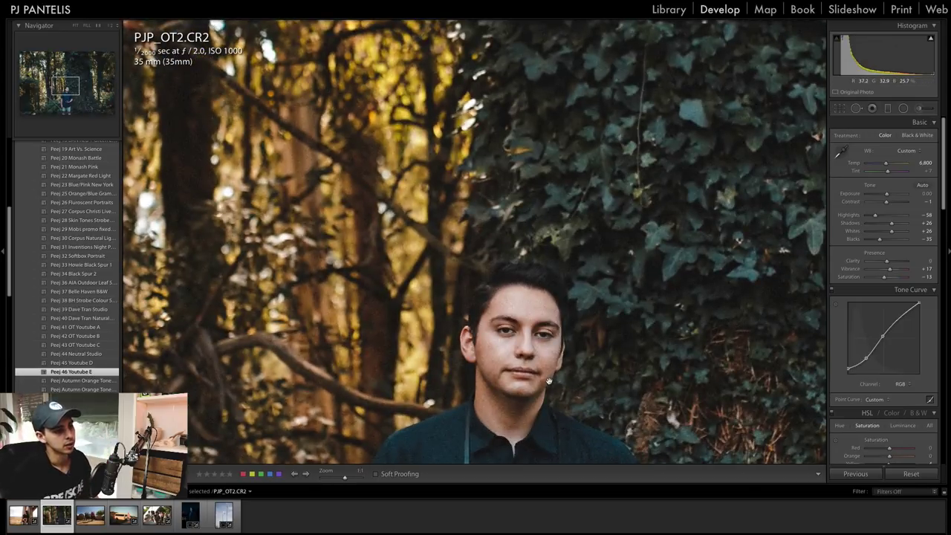
{"action": "left_click_drag", "start_coordinate": [528, 401], "coordinate": [527, 313]}
{"action": "left_click", "coordinate": [529, 316]}
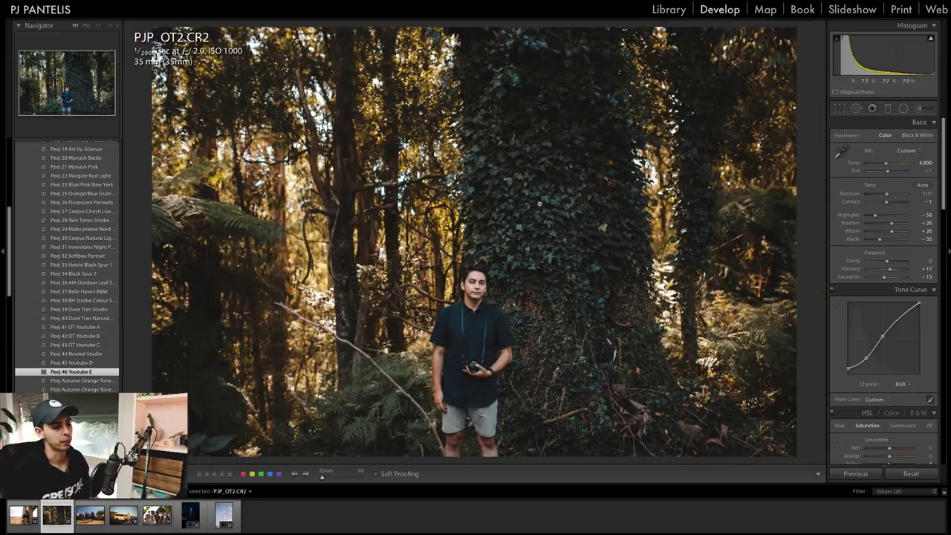
{"action": "key", "text": "backslash"}
{"action": "key", "text": "backslash"}
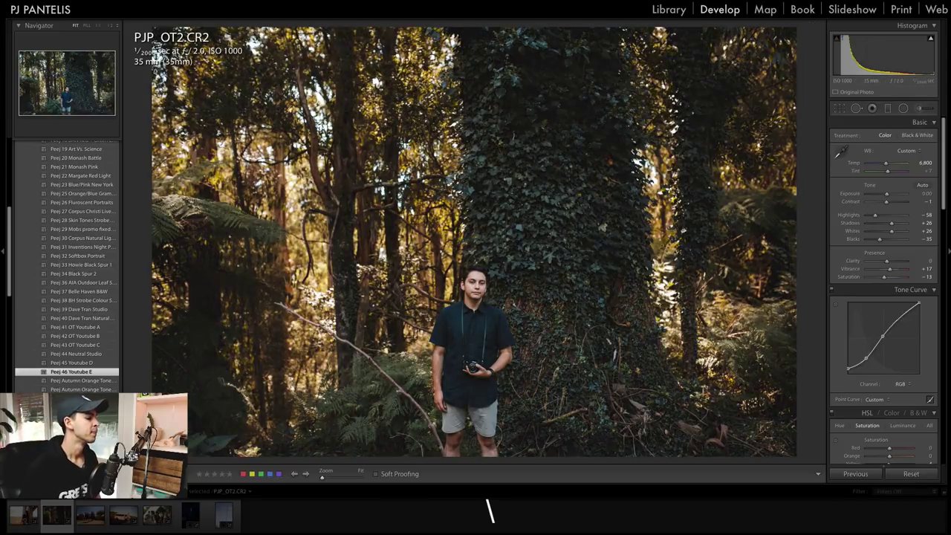
Apply the Peej 46 Youtube E preset to the night portrait PJP_OT6.NEF.
{"action": "left_click", "coordinate": [198, 520]}
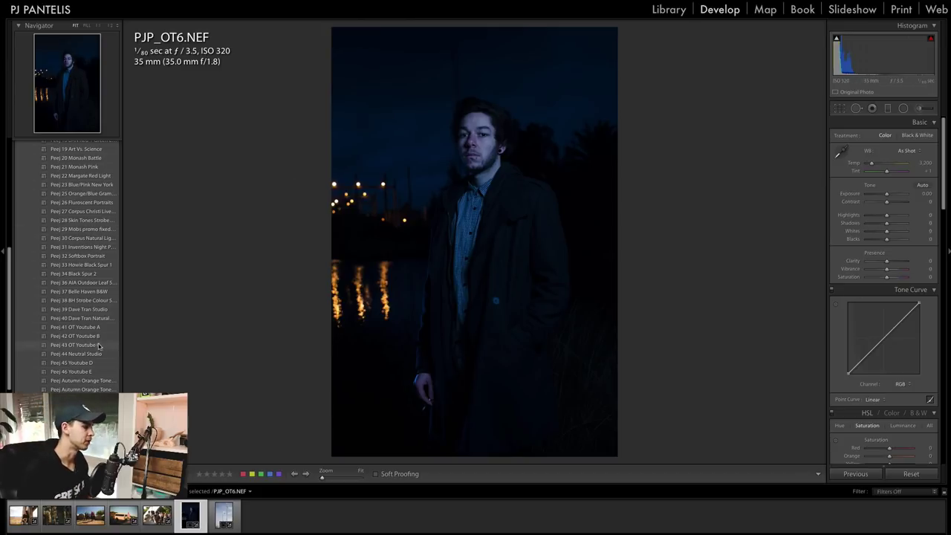
{"action": "left_click", "coordinate": [85, 371]}
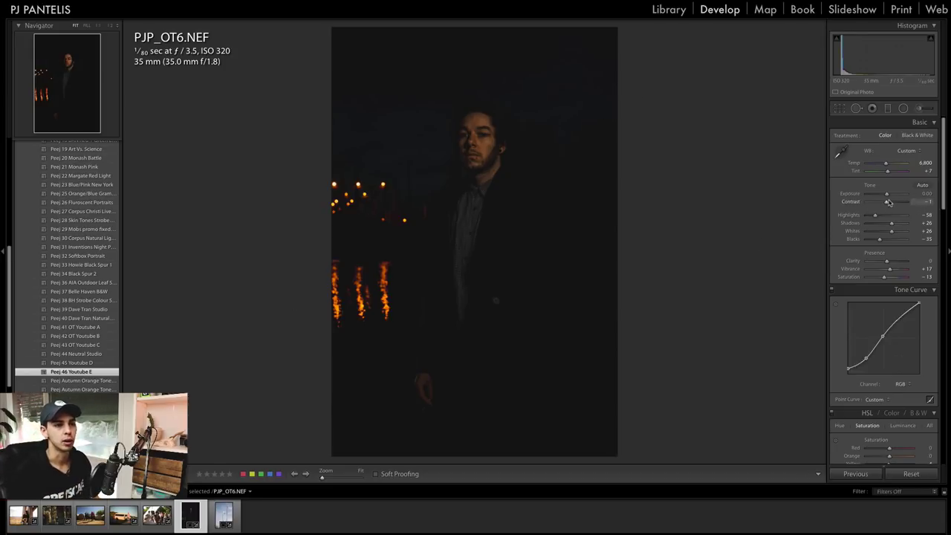
{"action": "scroll", "coordinate": [876, 282], "scroll_direction": "down", "scroll_amount": 10}
{"action": "scroll", "coordinate": [860, 278], "scroll_direction": "down", "scroll_amount": 10}
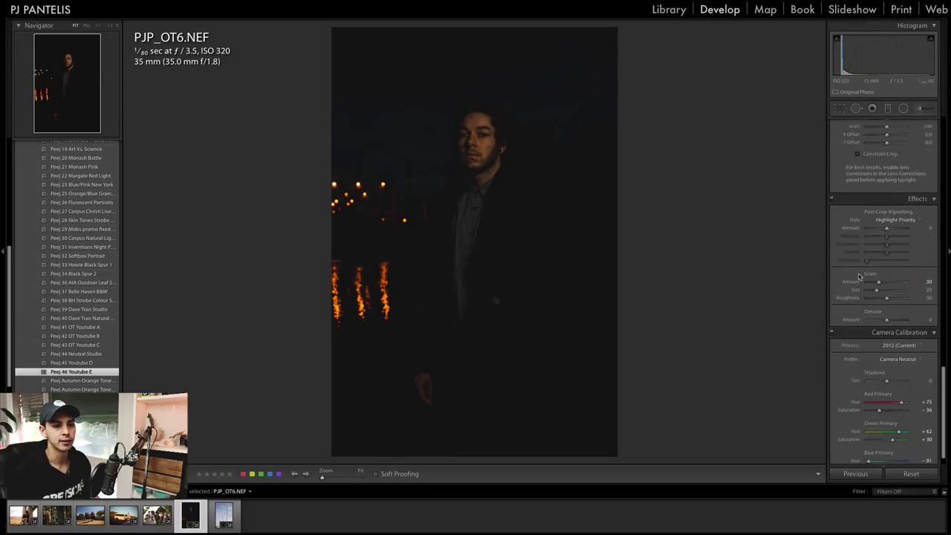
{"action": "scroll", "coordinate": [852, 269], "scroll_direction": "up", "scroll_amount": 20}
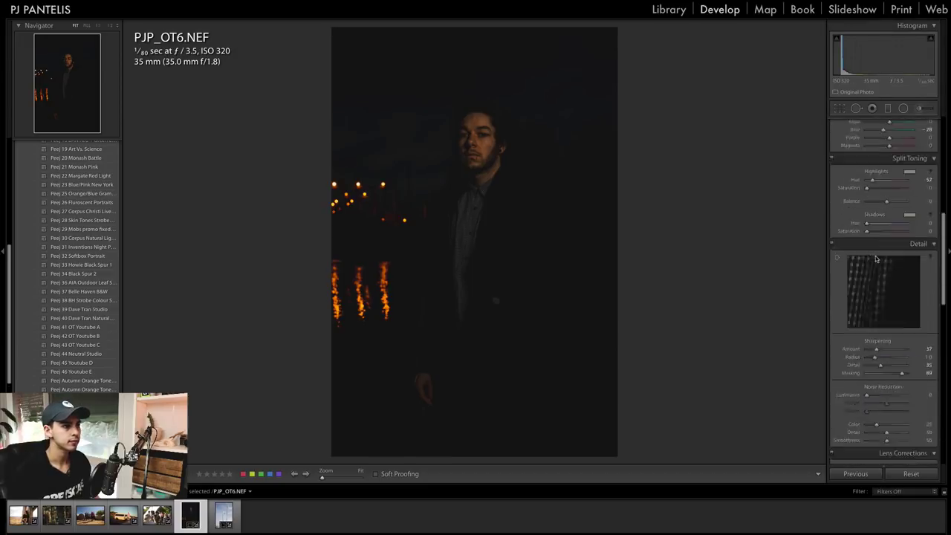
Raise Exposure to +2.00 and compare the result with the original.
{"action": "mouse_move", "coordinate": [886, 194]}
{"action": "left_mouse_down"}
{"action": "mouse_move", "coordinate": [897, 194]}
{"action": "mouse_move", "coordinate": [891, 202]}
{"action": "left_mouse_up"}
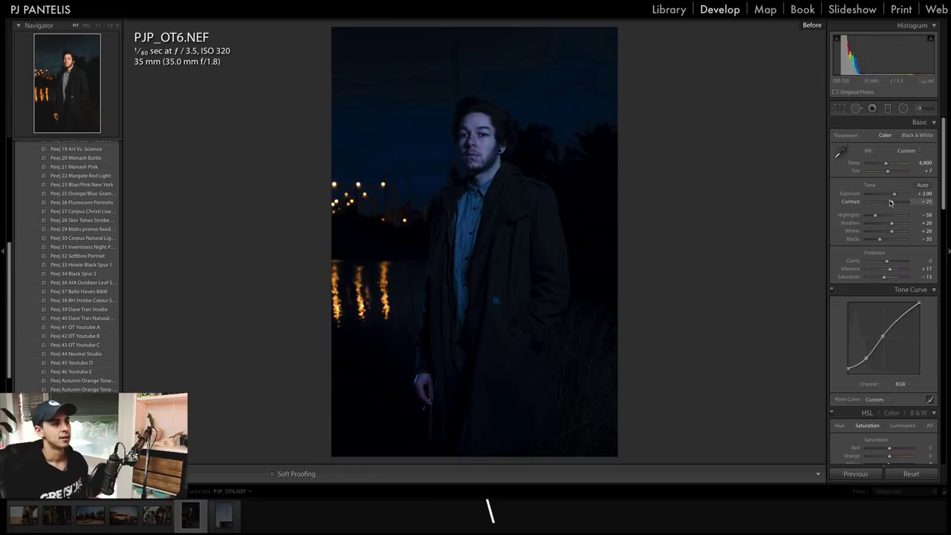
{"action": "key", "text": "backslash"}
{"action": "key", "text": "backslash"}
{"action": "key", "text": "backslash"}
{"action": "key", "text": "backslash"}
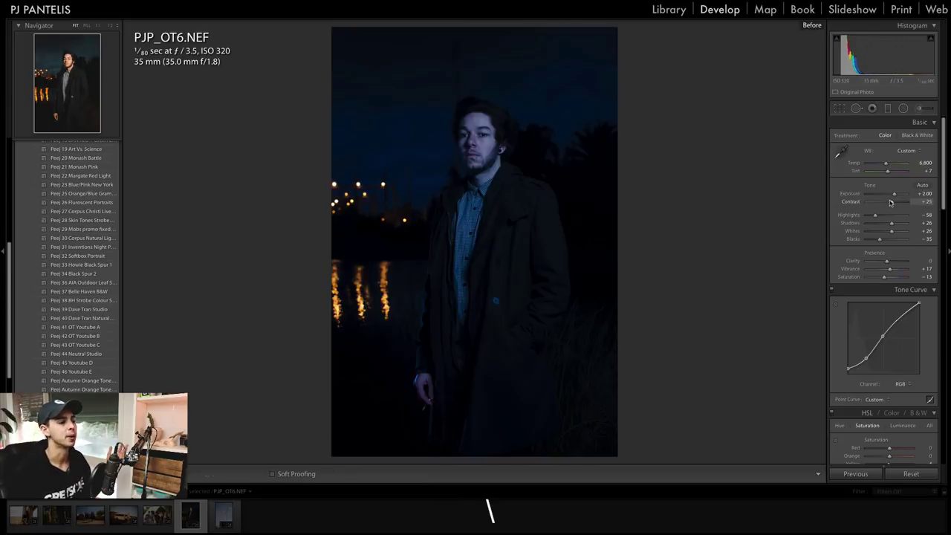
{"action": "key", "text": "backslash"}
{"action": "key", "text": "backslash"}
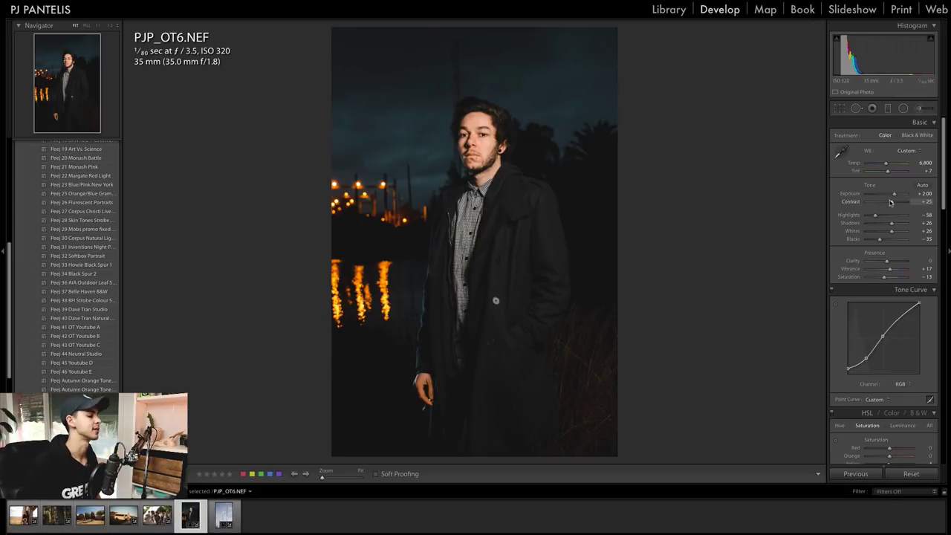
Apply Peej 46 Youtube E to PJP_OT5.CR2 at Temp 5,962, then select PJP_OT7.NEF.
{"action": "left_click", "coordinate": [162, 528]}
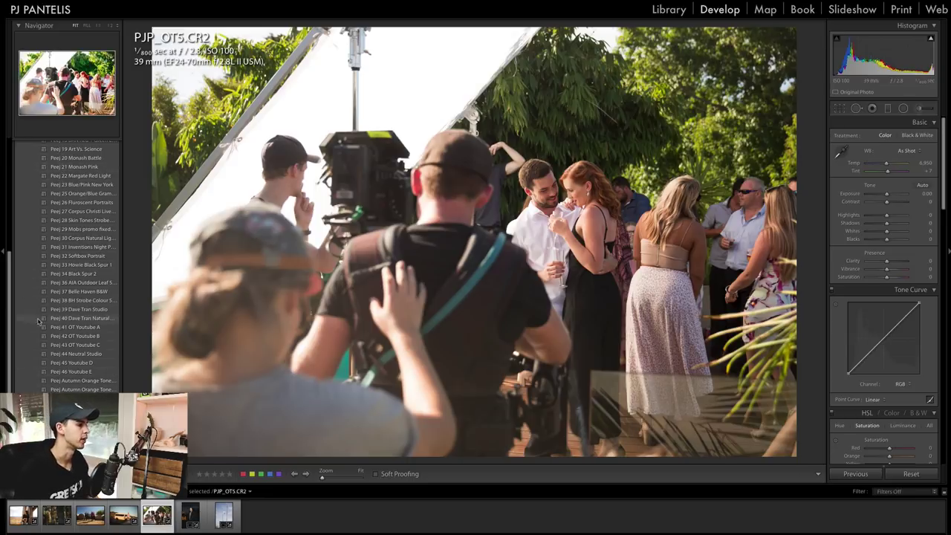
{"action": "left_click", "coordinate": [82, 373]}
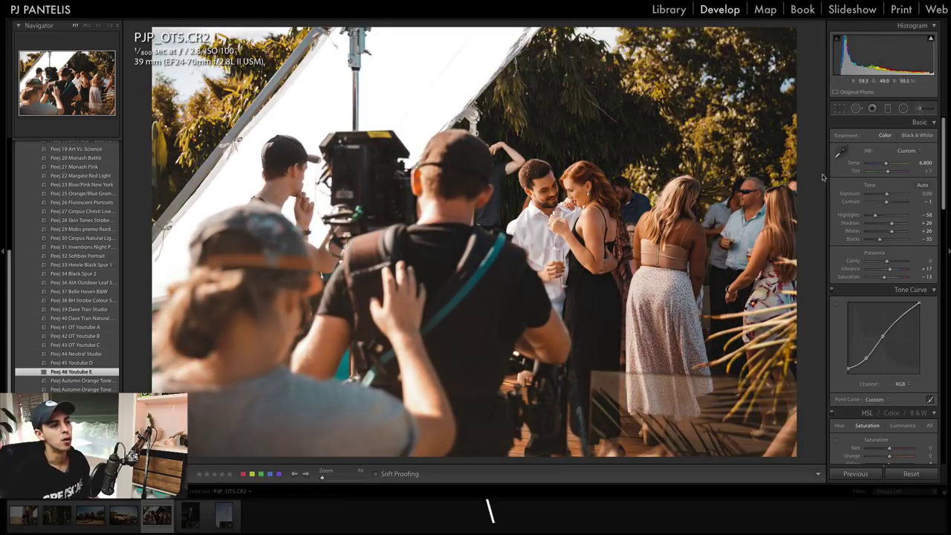
{"action": "left_click_drag", "start_coordinate": [886, 164], "coordinate": [883, 165]}
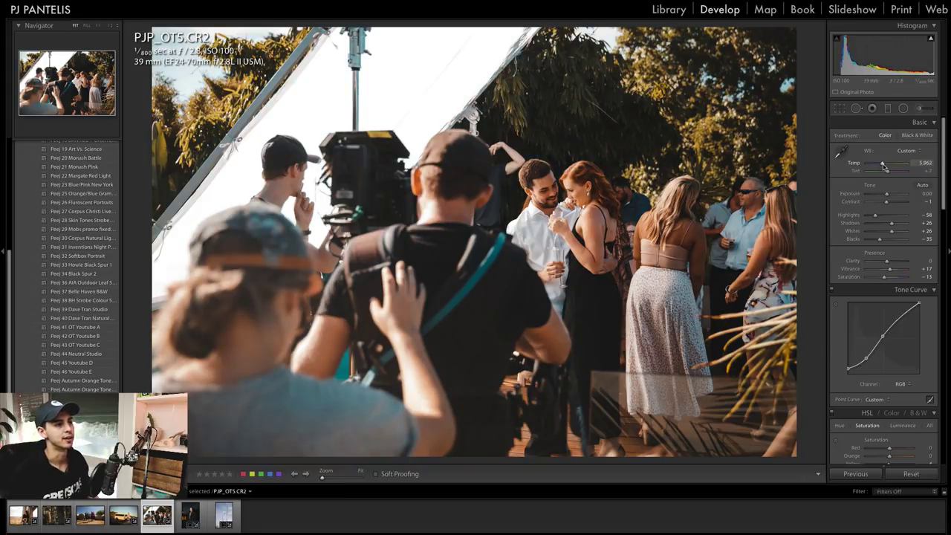
{"action": "left_click", "coordinate": [223, 514]}
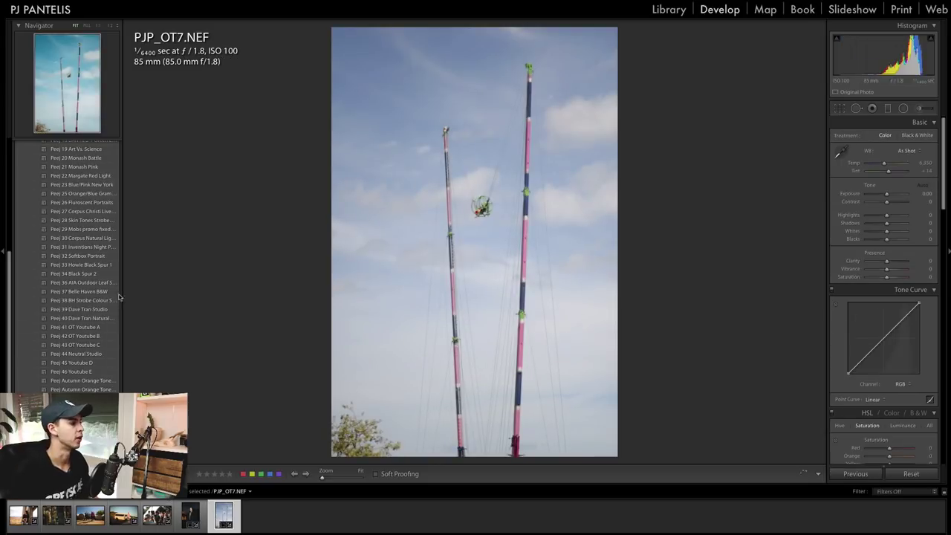
Apply Peej 46 Youtube E to PJP_OT7.NEF, then set Temp to 7,843 and Contrast +23.
{"action": "left_click", "coordinate": [88, 372]}
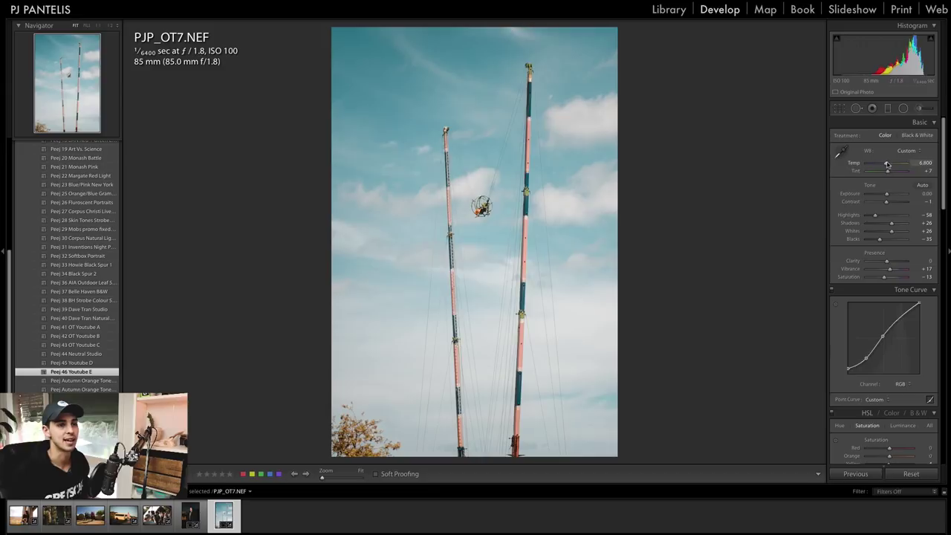
{"action": "left_click_drag", "start_coordinate": [885, 163], "coordinate": [889, 164]}
{"action": "left_click_drag", "start_coordinate": [887, 202], "coordinate": [896, 204]}
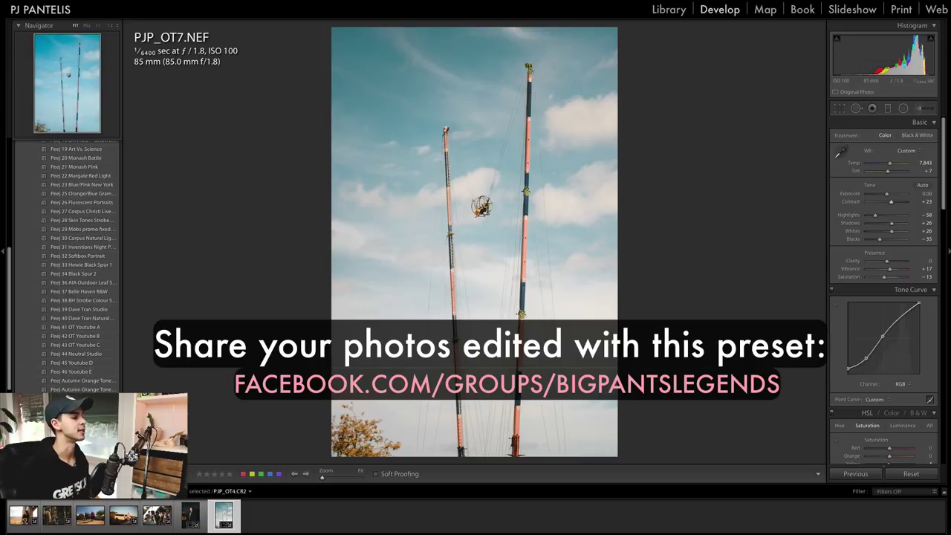
Select the first filmstrip thumbnail, PJP_OT1.CR2, to show the graded guitarist portrait.
{"action": "left_click", "coordinate": [21, 525]}
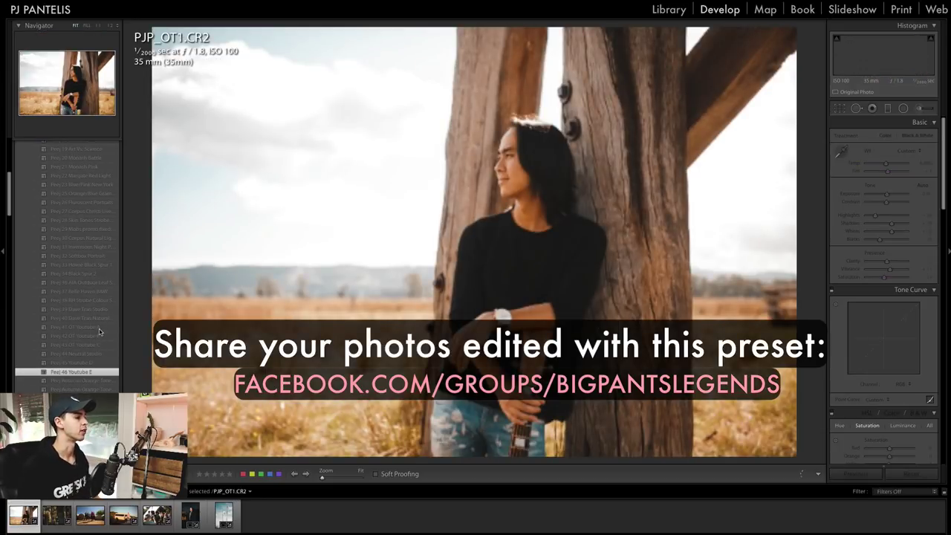